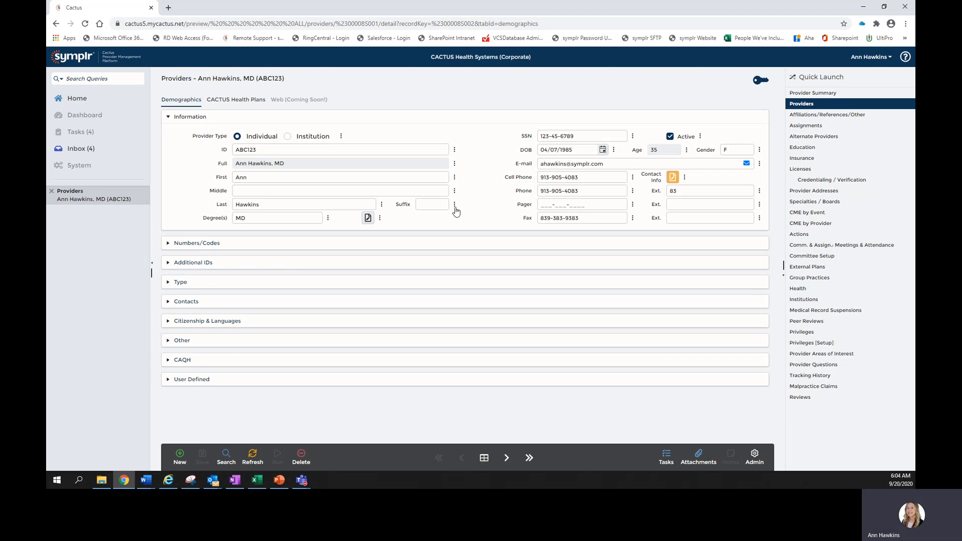
Correct the last digit of the provider's SSN and save the provider record
{"action": "left_click", "coordinate": [585, 136]}
{"action": "key", "text": "BackSpace"}
{"action": "type", "text": "7"}
{"action": "left_click", "coordinate": [499, 218]}
{"action": "left_click", "coordinate": [203, 457]}
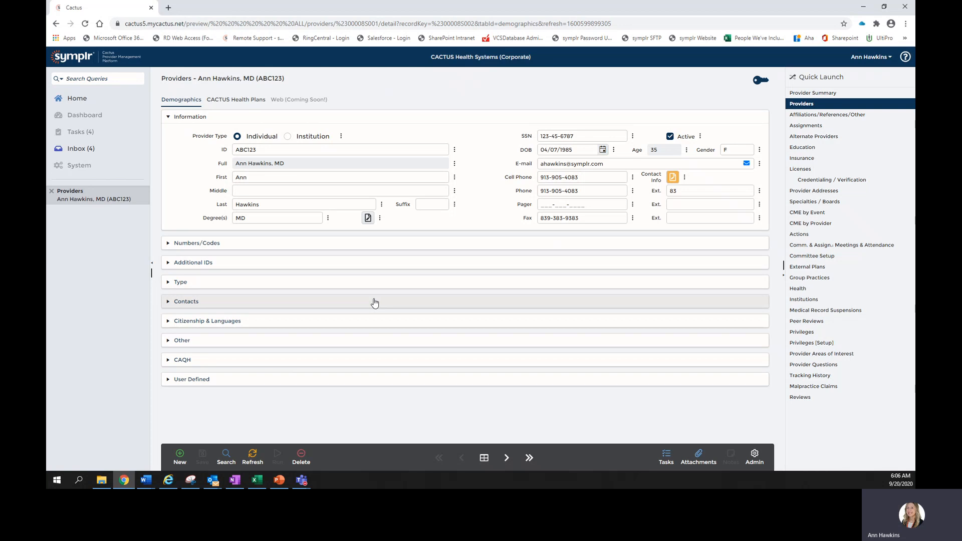
Expand and collapse the Type section of the provider's demographics a few times
{"action": "left_click", "coordinate": [375, 284]}
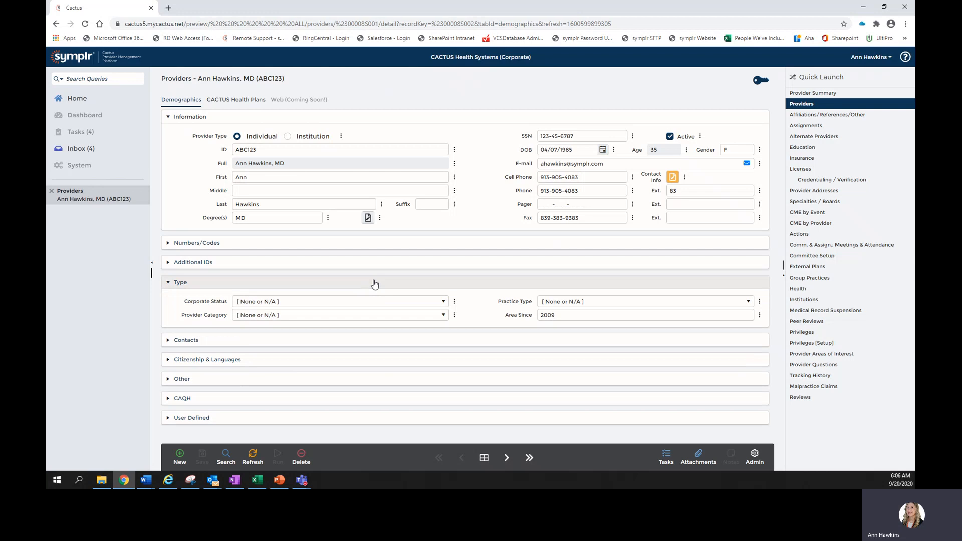
{"action": "left_click", "coordinate": [374, 284]}
{"action": "left_click", "coordinate": [375, 284]}
{"action": "left_click", "coordinate": [374, 284]}
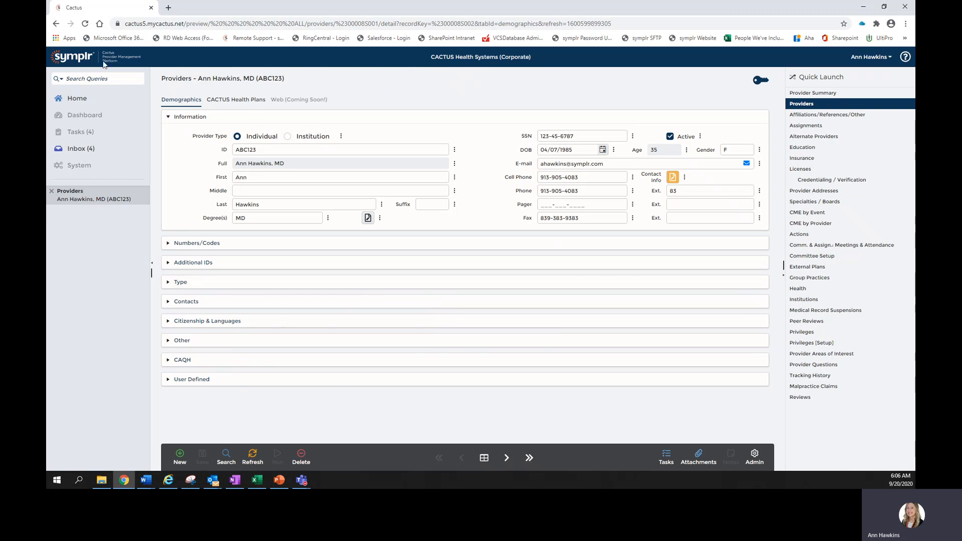
Open the Assignments screen for the provider found by searching for Haw
{"action": "left_click", "coordinate": [816, 126]}
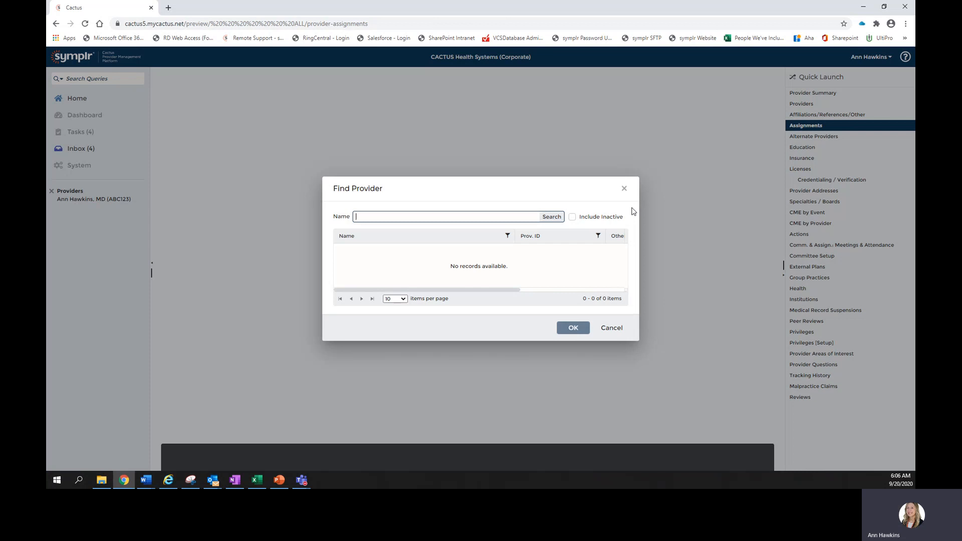
{"action": "type", "text": "Haw"}
{"action": "key", "text": "Return"}
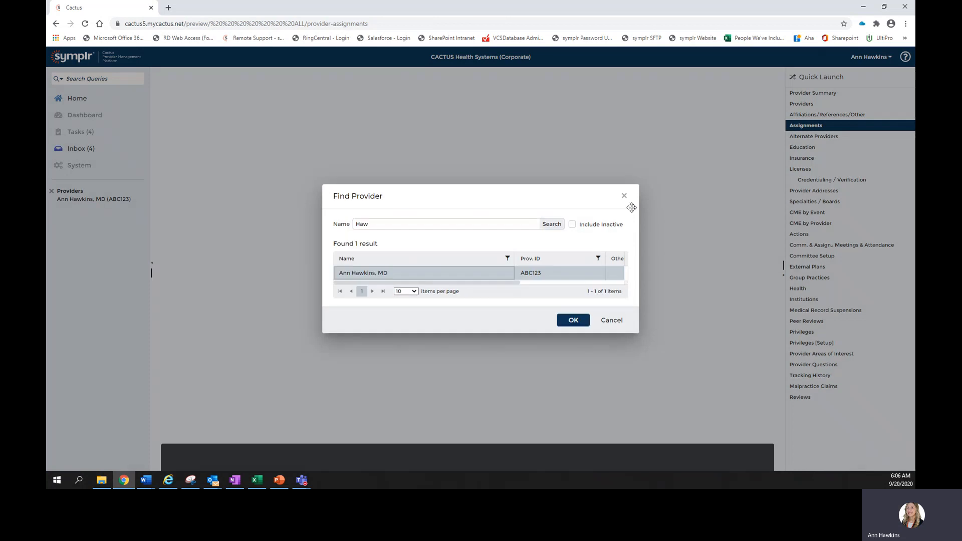
{"action": "left_click", "coordinate": [581, 320]}
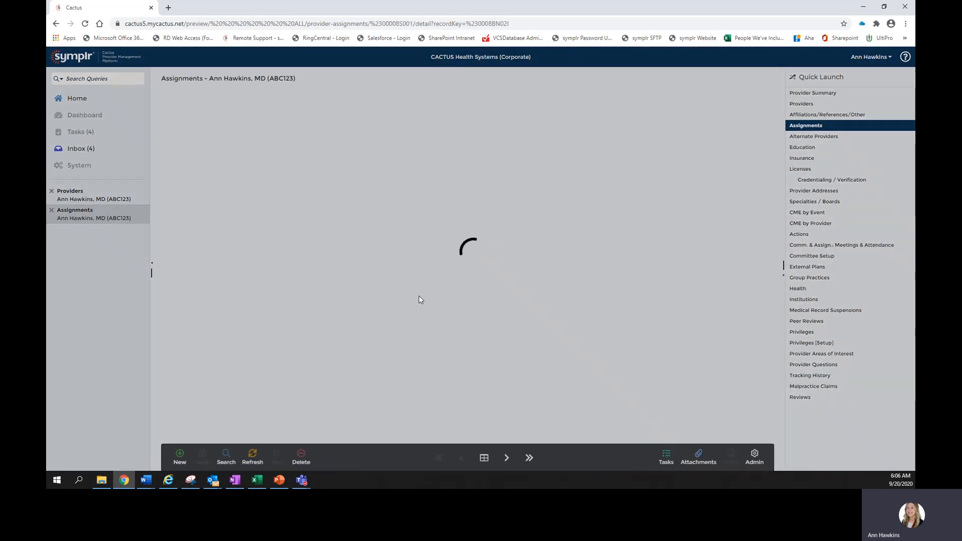
Reorder the Assignment Specialties grid columns, moving Specialty Type next to Specialty Description and Specialty Status after it
{"action": "scroll", "coordinate": [345, 323], "scroll_direction": "down", "scroll_amount": 5}
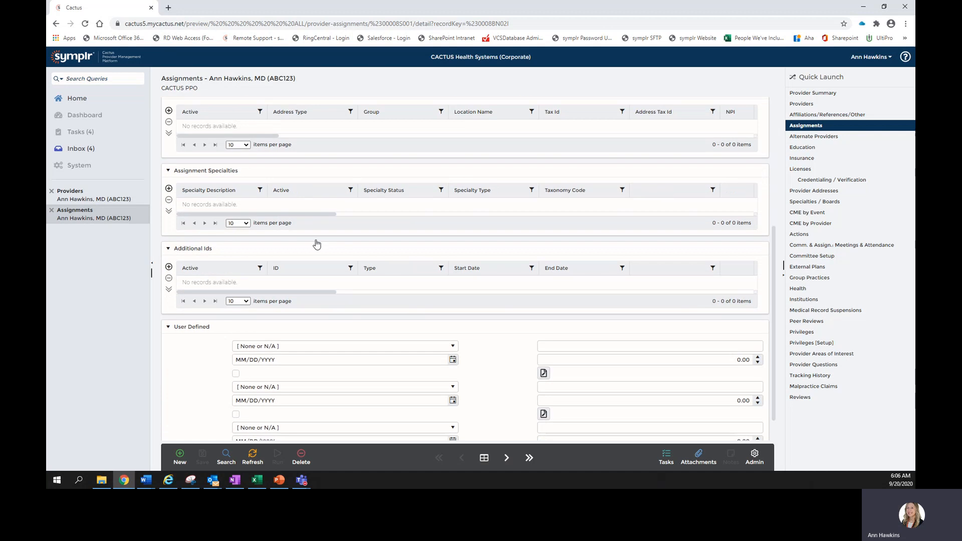
{"action": "left_click_drag", "start_coordinate": [304, 195], "coordinate": [328, 193]}
{"action": "mouse_move", "coordinate": [356, 189]}
{"action": "left_mouse_down"}
{"action": "mouse_move", "coordinate": [450, 191]}
{"action": "mouse_move", "coordinate": [329, 191]}
{"action": "mouse_move", "coordinate": [359, 192]}
{"action": "left_mouse_up"}
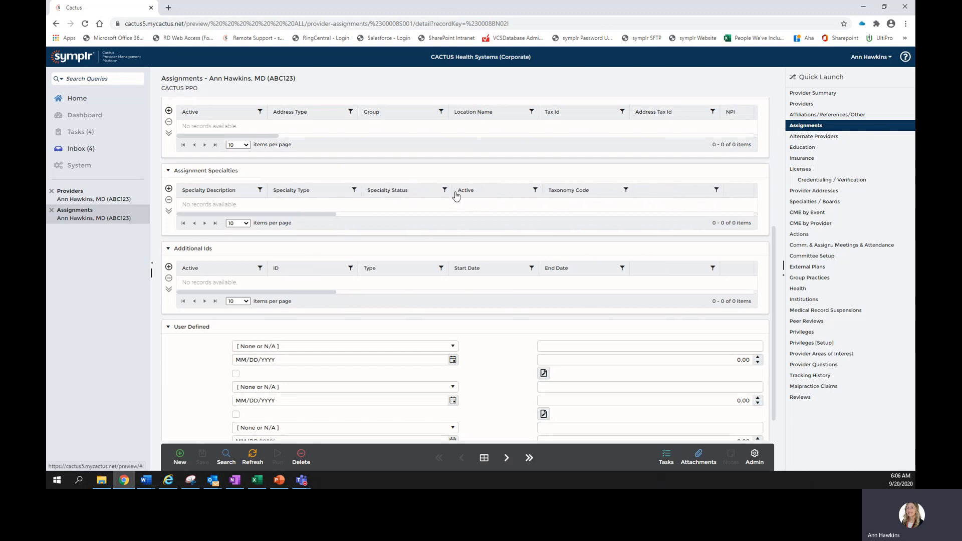
{"action": "left_click_drag", "start_coordinate": [451, 192], "coordinate": [390, 191]}
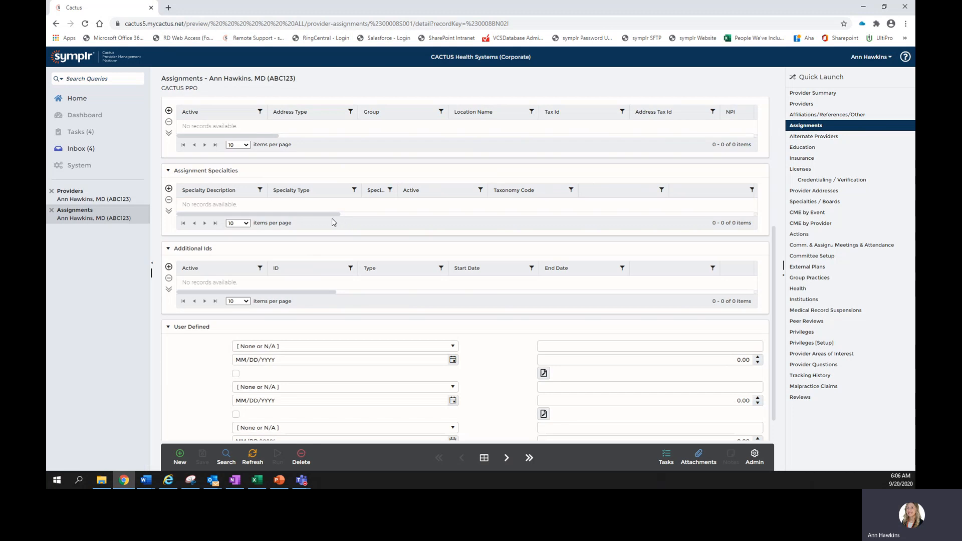
{"action": "mouse_move", "coordinate": [150, 273]}
{"action": "left_mouse_down"}
{"action": "mouse_move", "coordinate": [246, 268]}
{"action": "mouse_move", "coordinate": [151, 267]}
{"action": "left_mouse_up"}
Remove the F: Assignments preference, clear all remaining user preferences, and reload the page
{"action": "left_click", "coordinate": [875, 60]}
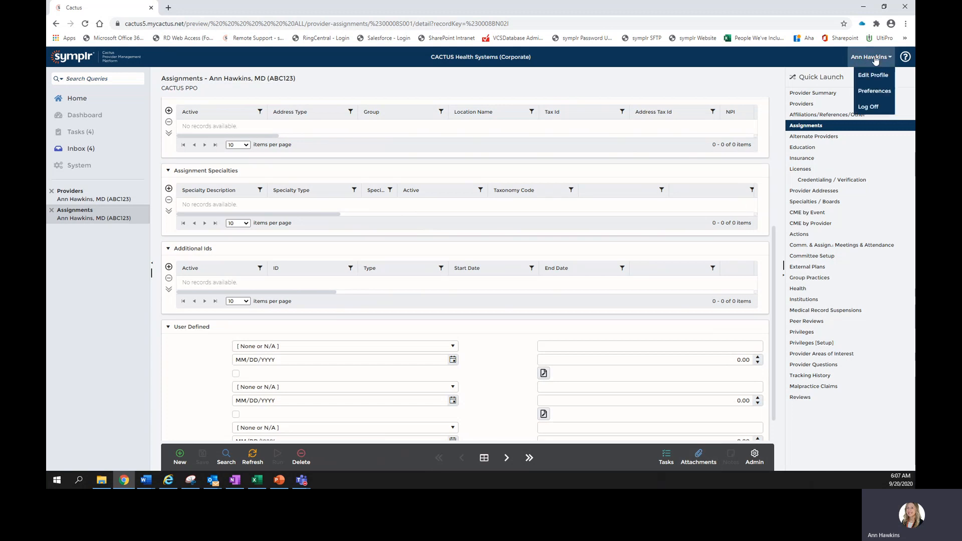
{"action": "left_click", "coordinate": [875, 91]}
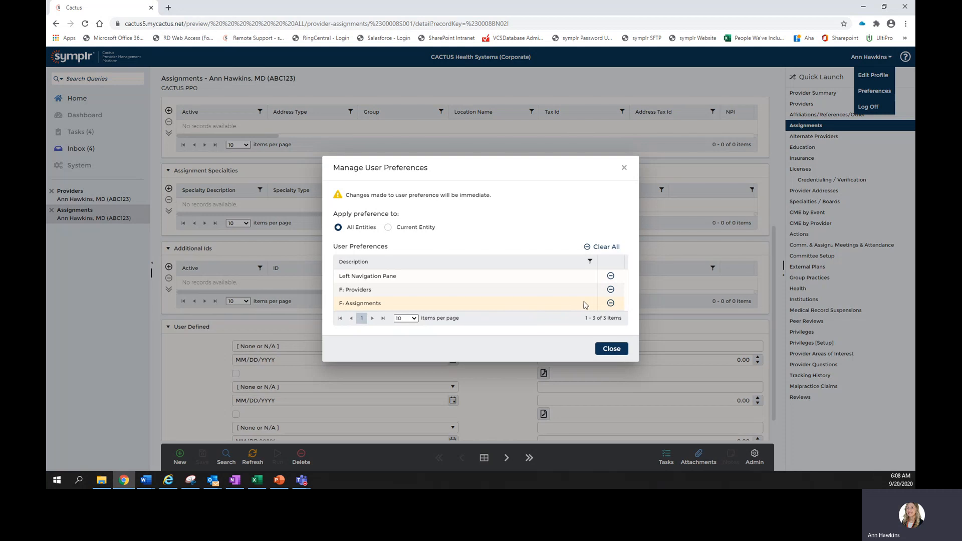
{"action": "left_click", "coordinate": [611, 304]}
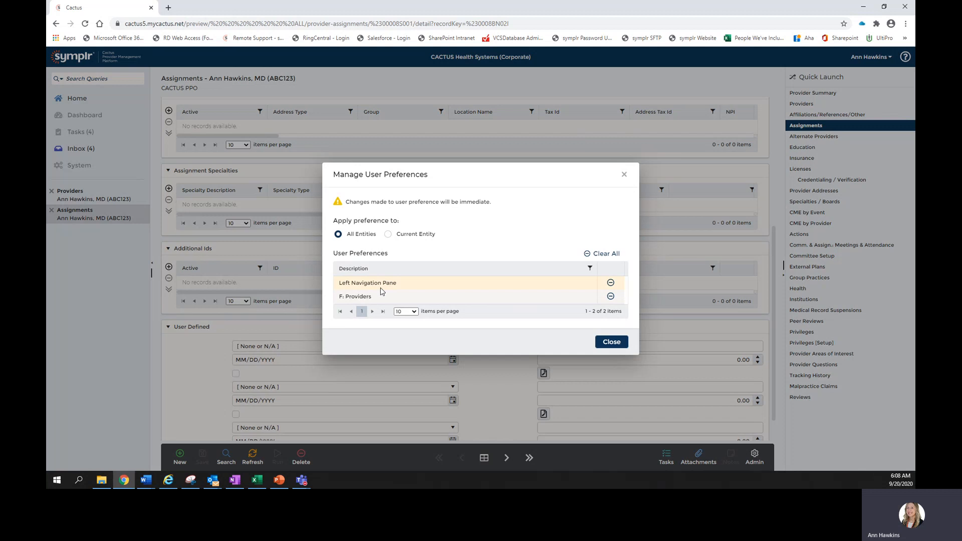
{"action": "left_click", "coordinate": [607, 254]}
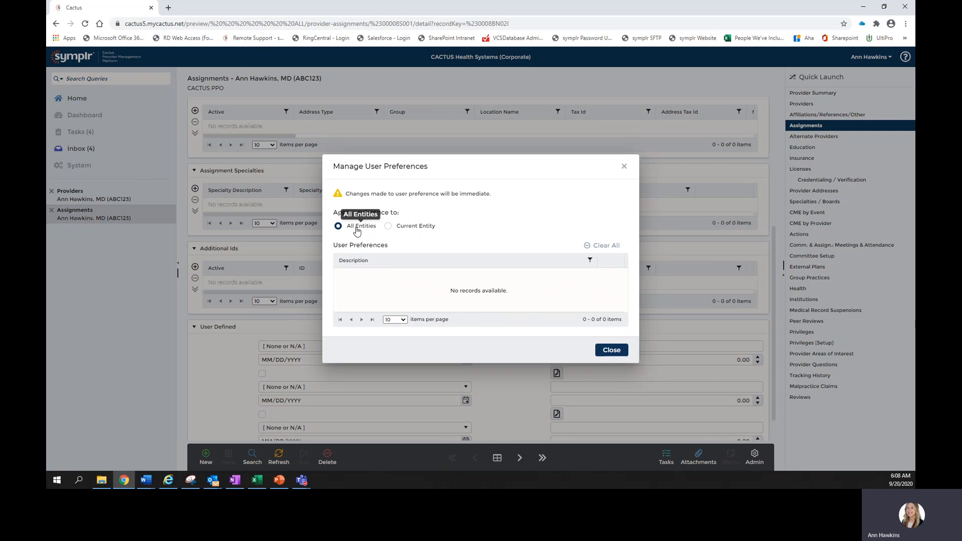
{"action": "left_click", "coordinate": [623, 166]}
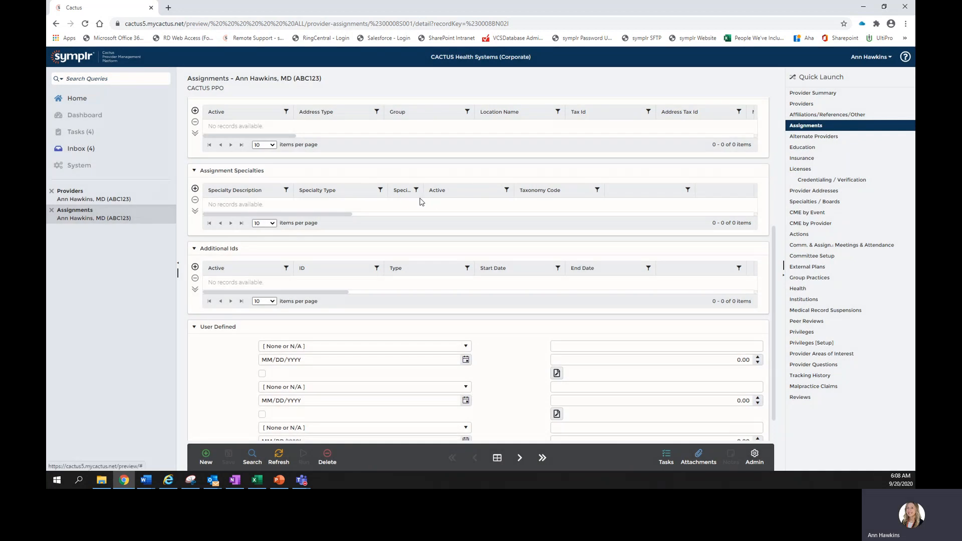
{"action": "left_click", "coordinate": [84, 24]}
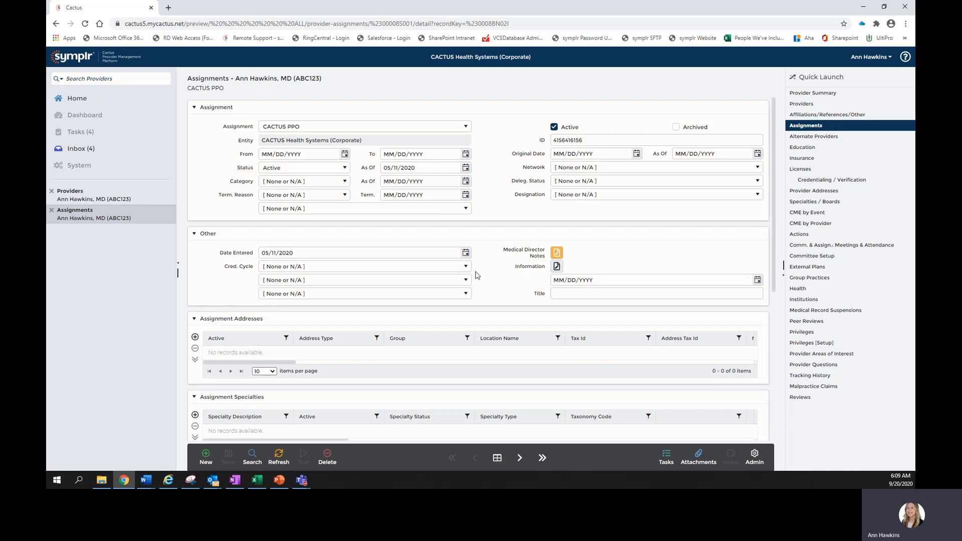
Turn on field actions for the assignment form from the Admin options
{"action": "right_click", "coordinate": [404, 269]}
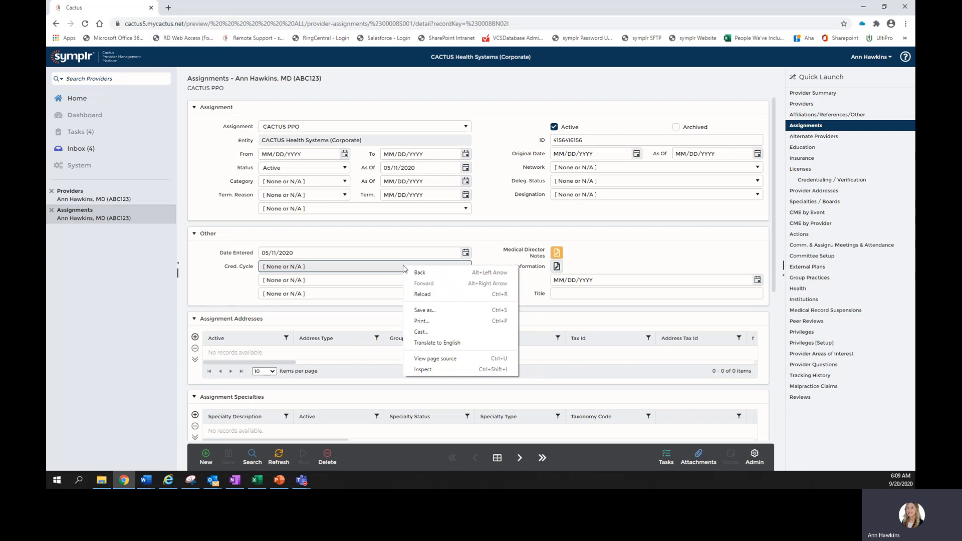
{"action": "left_click", "coordinate": [486, 266]}
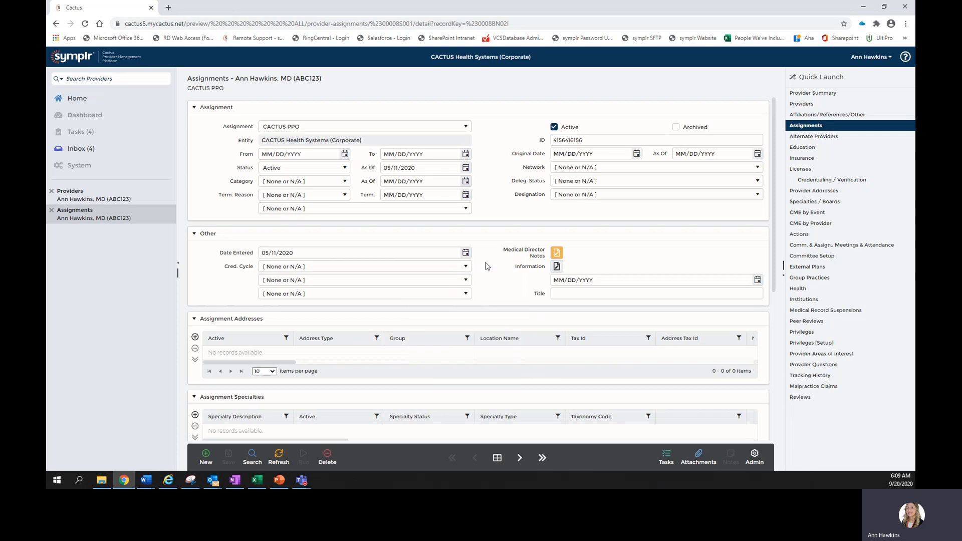
{"action": "left_click", "coordinate": [754, 466]}
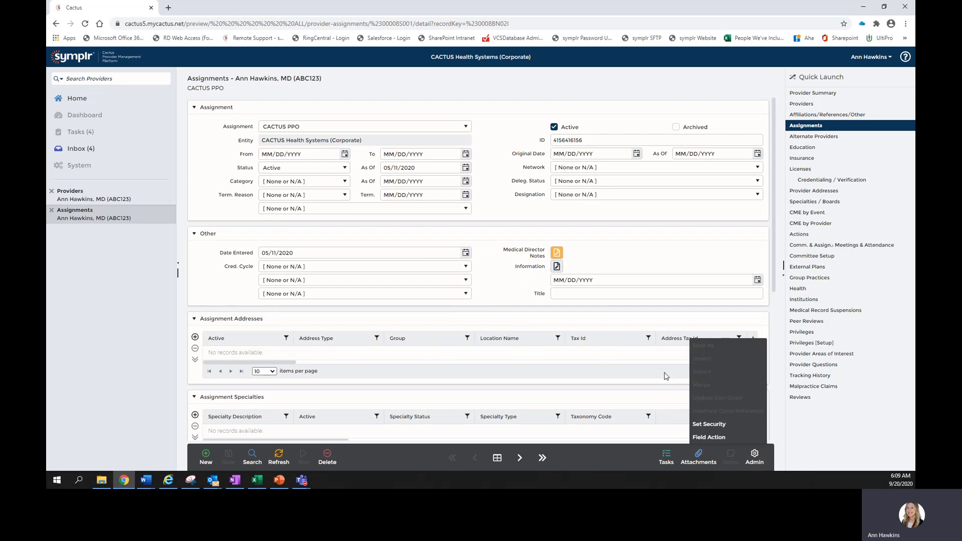
{"action": "left_click", "coordinate": [711, 438]}
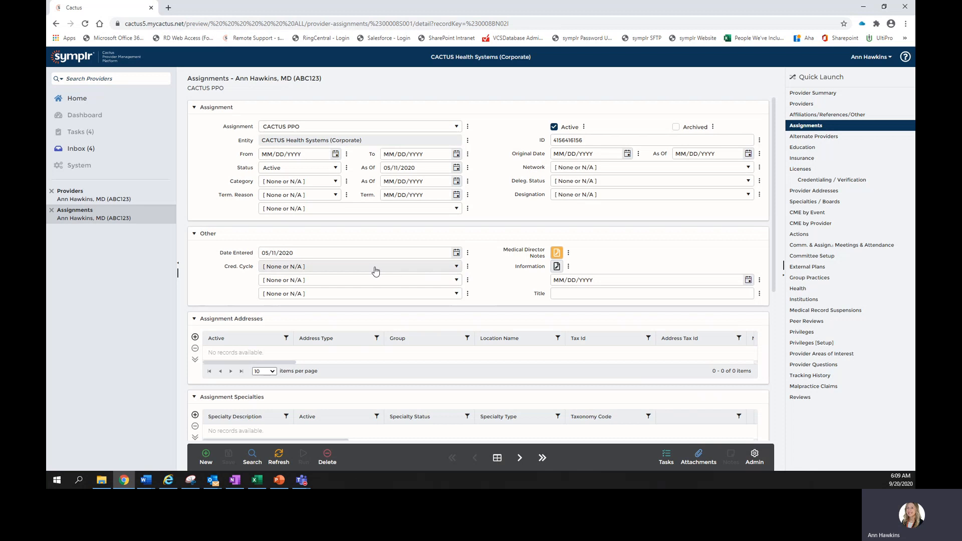
View the property sheet of the Cred. Cycle field and close it
{"action": "left_click", "coordinate": [468, 268]}
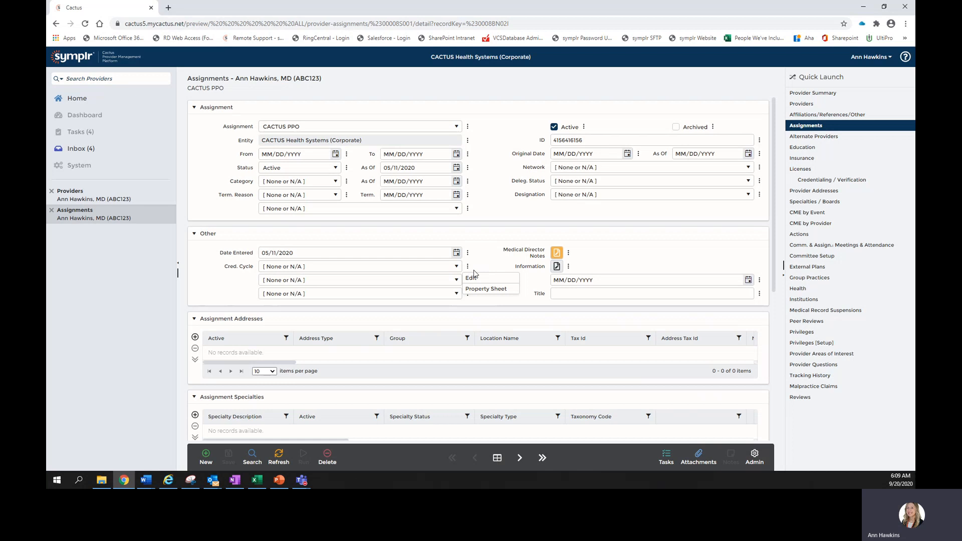
{"action": "left_click", "coordinate": [492, 292]}
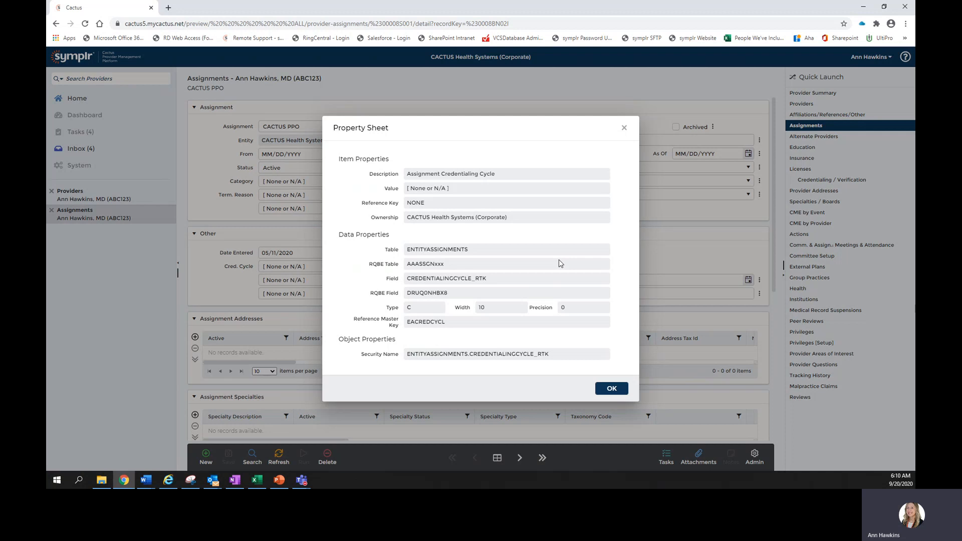
{"action": "left_click", "coordinate": [624, 129]}
Edit the Cred. Cycle reference list, adding and saving a new 18 Months entry
{"action": "left_click", "coordinate": [468, 269]}
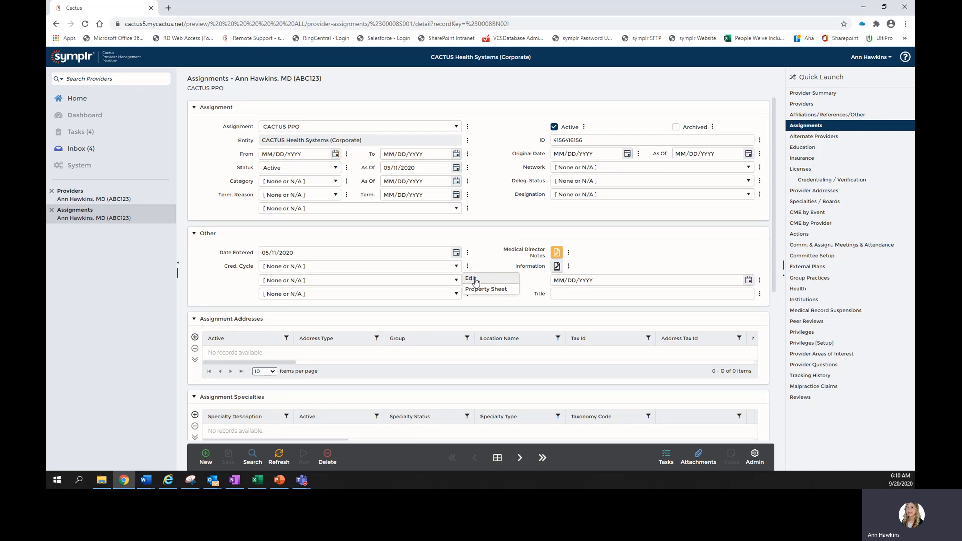
{"action": "left_click", "coordinate": [473, 279]}
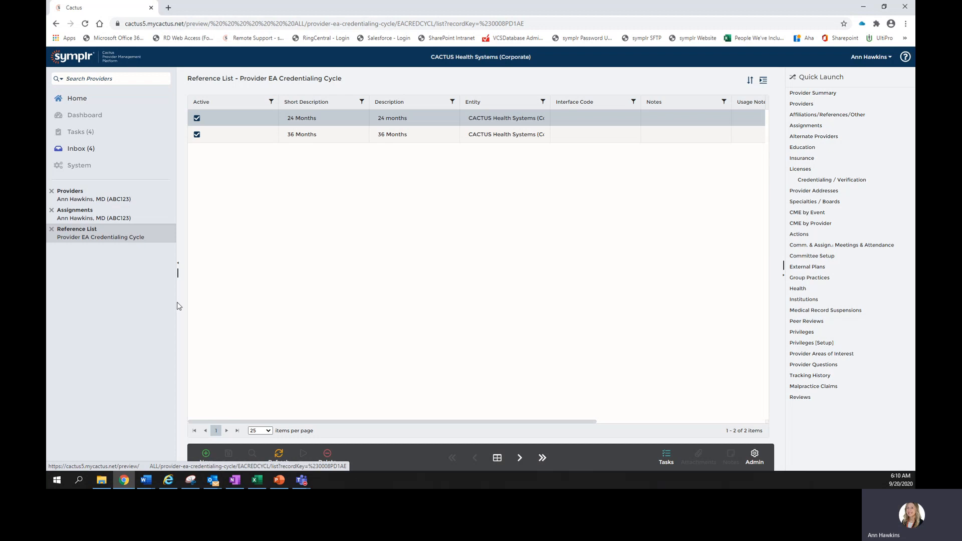
{"action": "left_click", "coordinate": [206, 457]}
{"action": "left_click", "coordinate": [320, 151]}
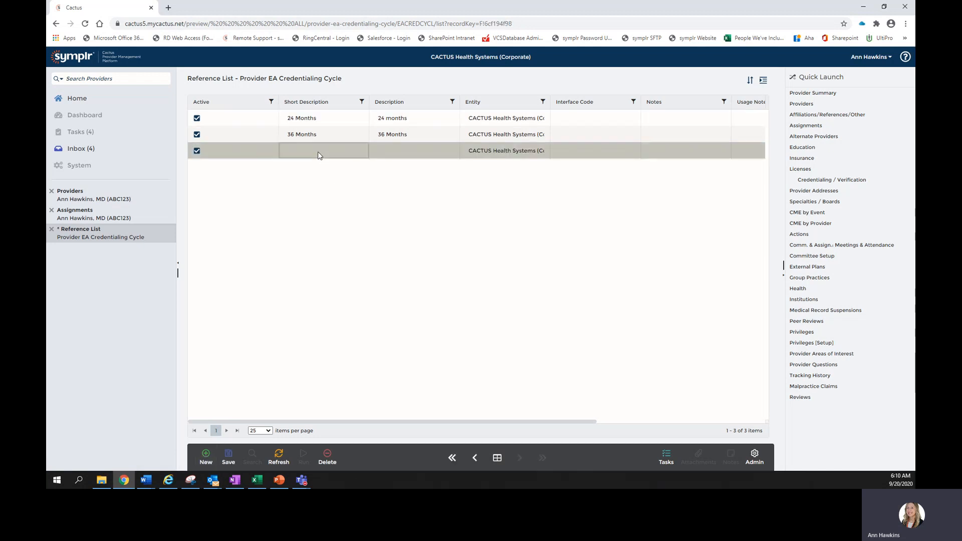
{"action": "type", "text": "18 m onth"}
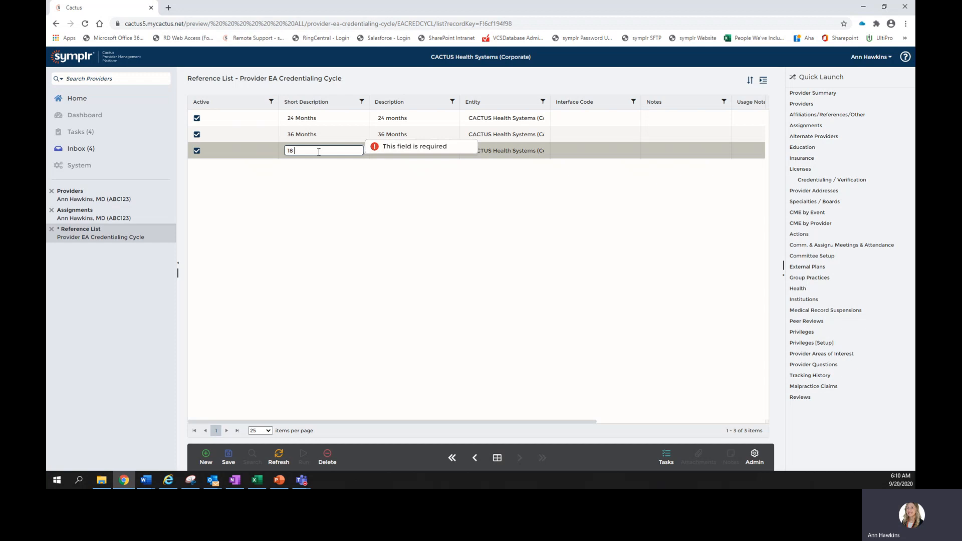
{"action": "key", "text": "BackSpace"}
{"action": "key", "text": "BackSpace"}
{"action": "key", "text": "BackSpace"}
{"action": "key", "text": "BackSpace"}
{"action": "key", "text": "BackSpace"}
{"action": "key", "text": "BackSpace"}
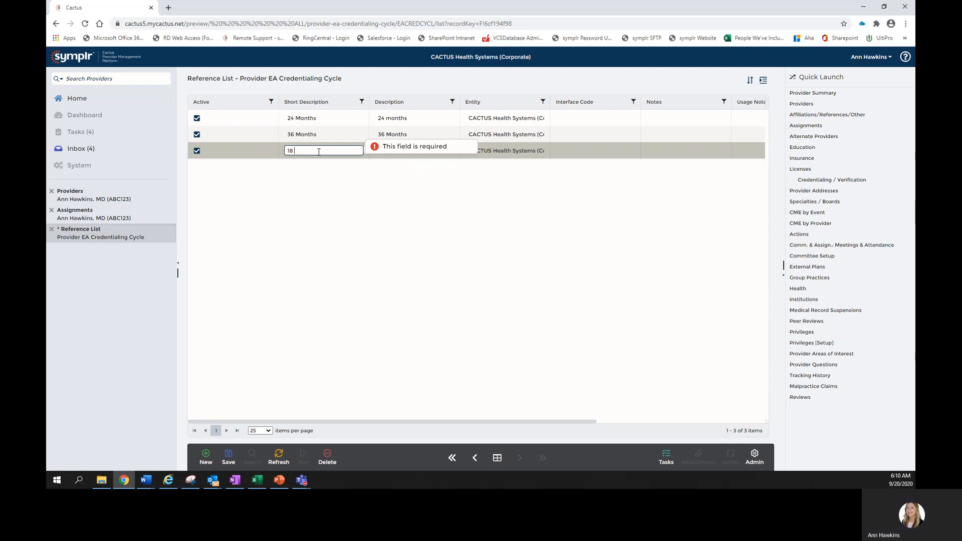
{"action": "type", "text": "Months"}
{"action": "key", "text": "Return"}
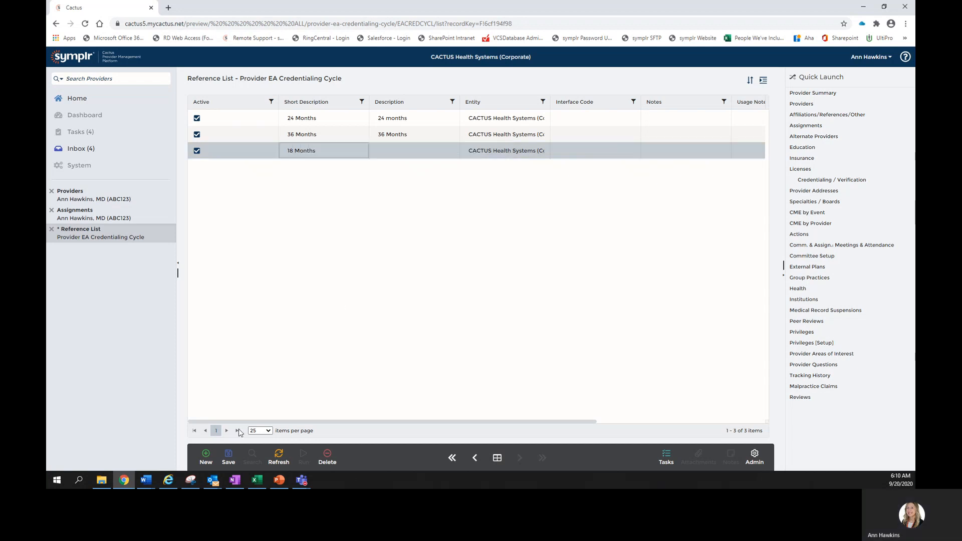
{"action": "left_click", "coordinate": [228, 457]}
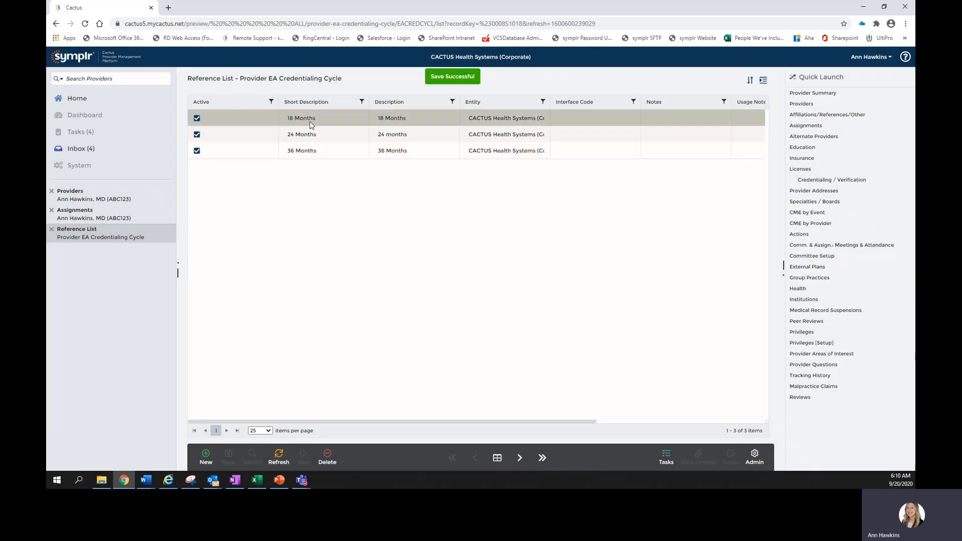
Return to the provider's assignment and open the Cred. Cycle options to review the choices
{"action": "left_click", "coordinate": [132, 218]}
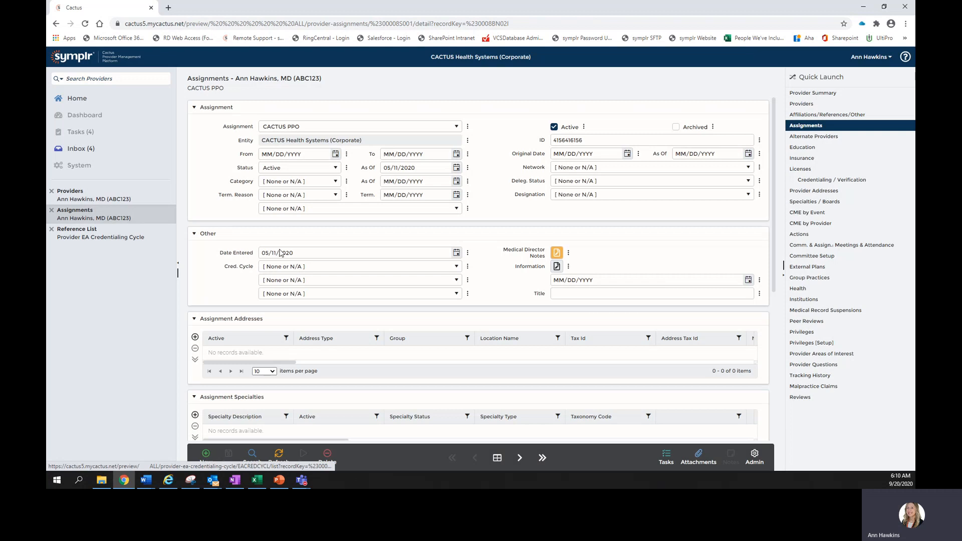
{"action": "left_click", "coordinate": [390, 266]}
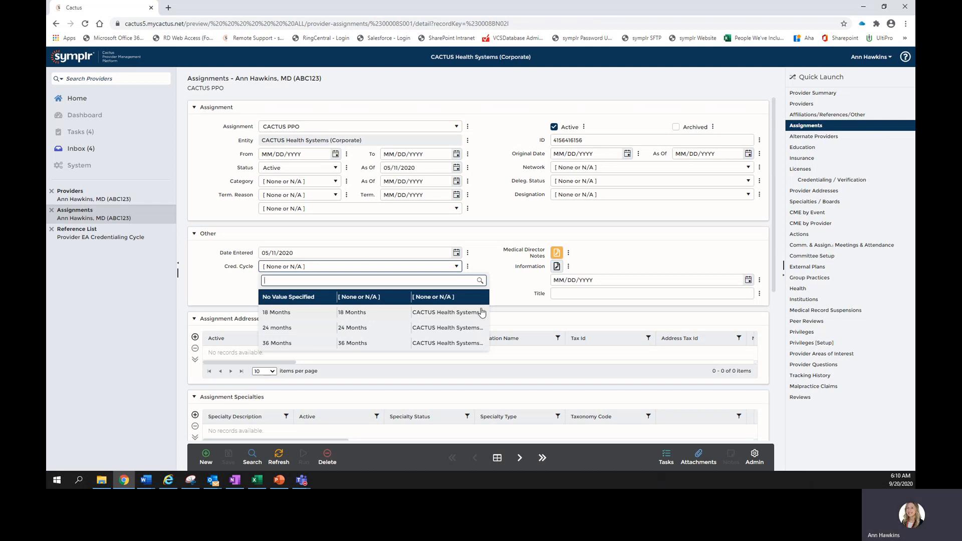
{"action": "left_click", "coordinate": [508, 289]}
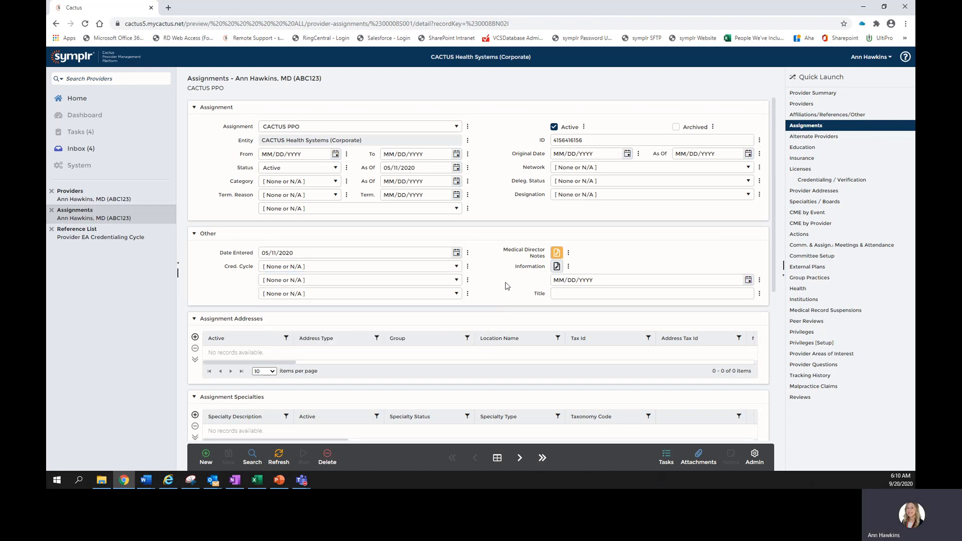
Open the attachments panel for the current assignment record
{"action": "left_click", "coordinate": [469, 271]}
{"action": "left_click", "coordinate": [480, 270]}
{"action": "left_click", "coordinate": [703, 458]}
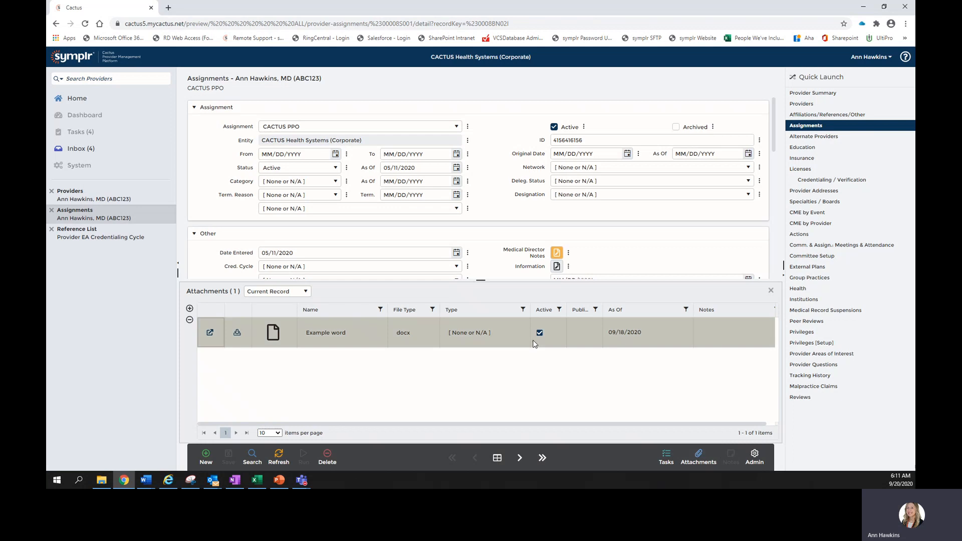
Attach the provider's DEA license PDF to the current assignment record
{"action": "left_click_drag", "start_coordinate": [481, 280], "coordinate": [475, 105]}
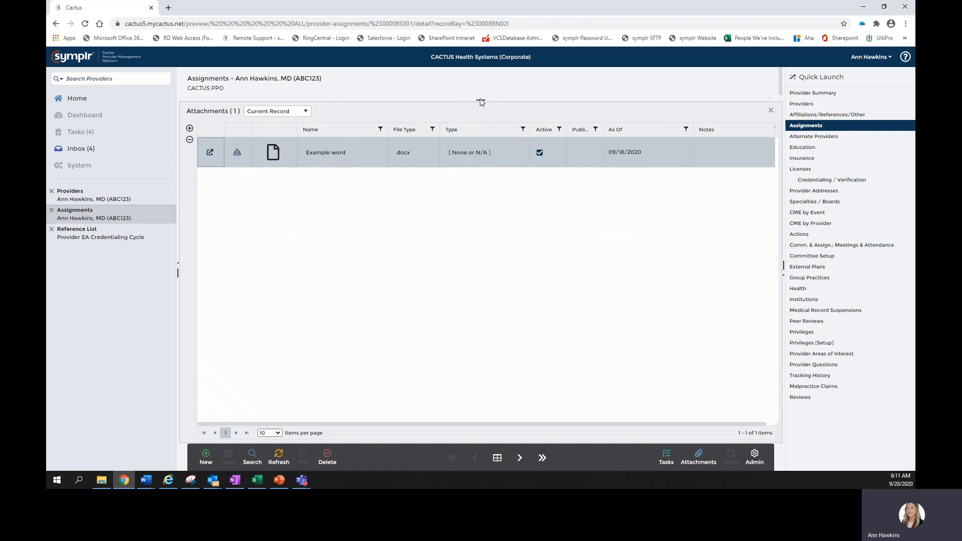
{"action": "left_click_drag", "start_coordinate": [480, 98], "coordinate": [480, 214]}
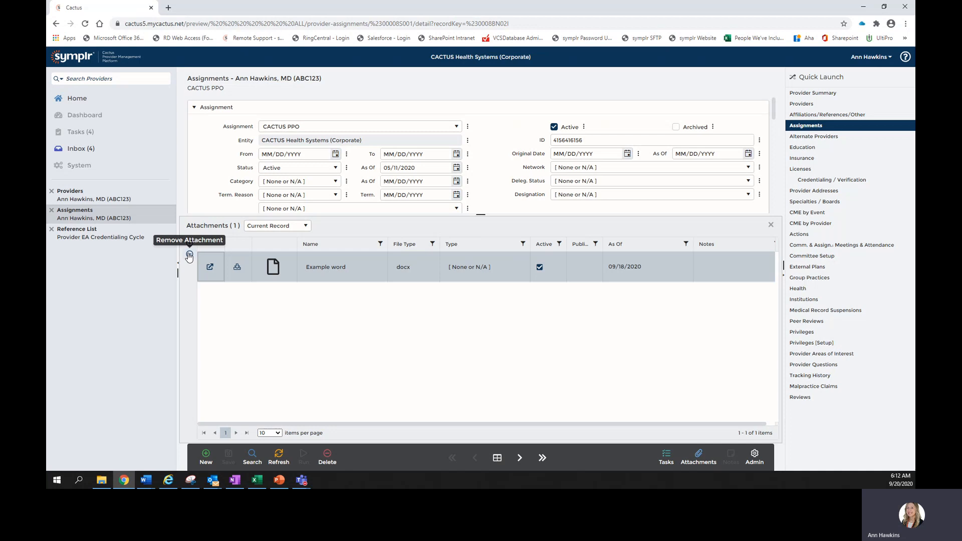
{"action": "left_click", "coordinate": [189, 246]}
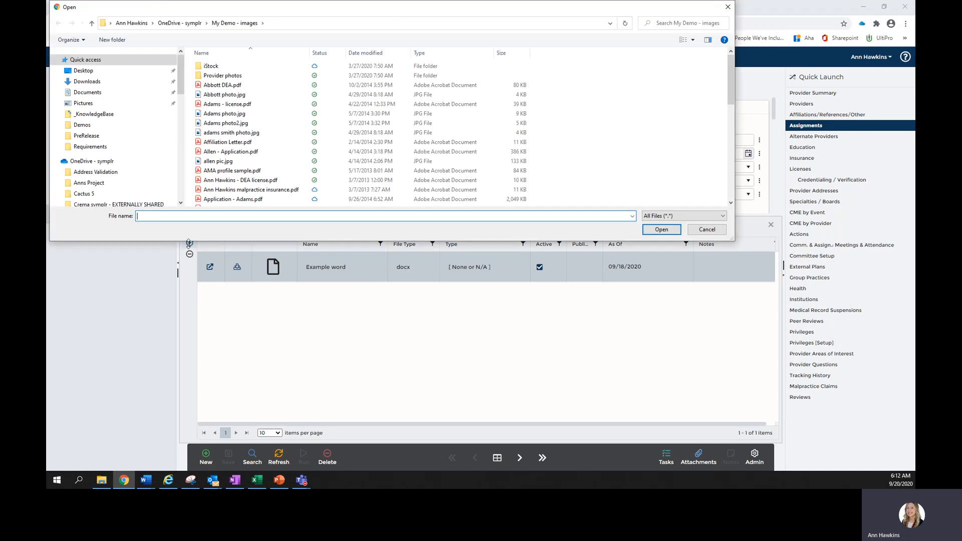
{"action": "left_click", "coordinate": [340, 180]}
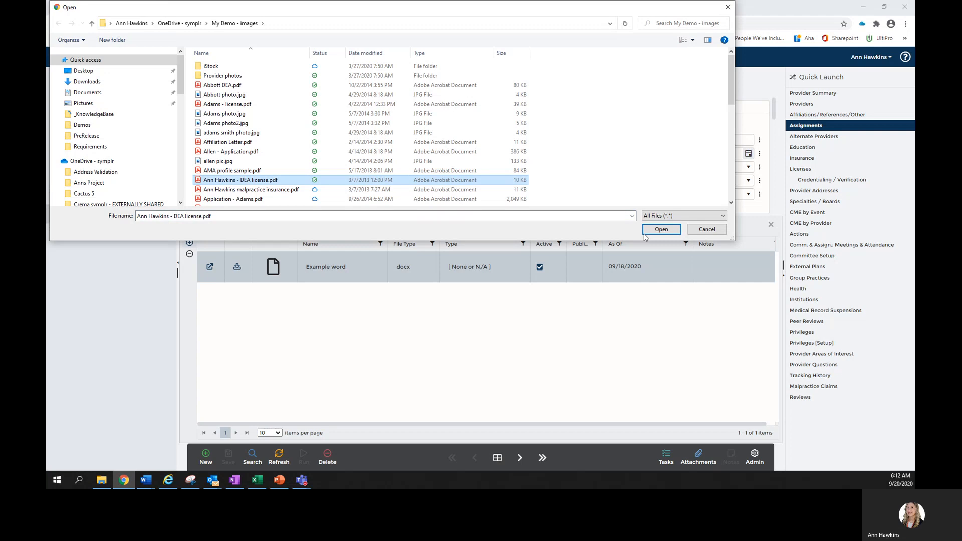
{"action": "left_click", "coordinate": [650, 231]}
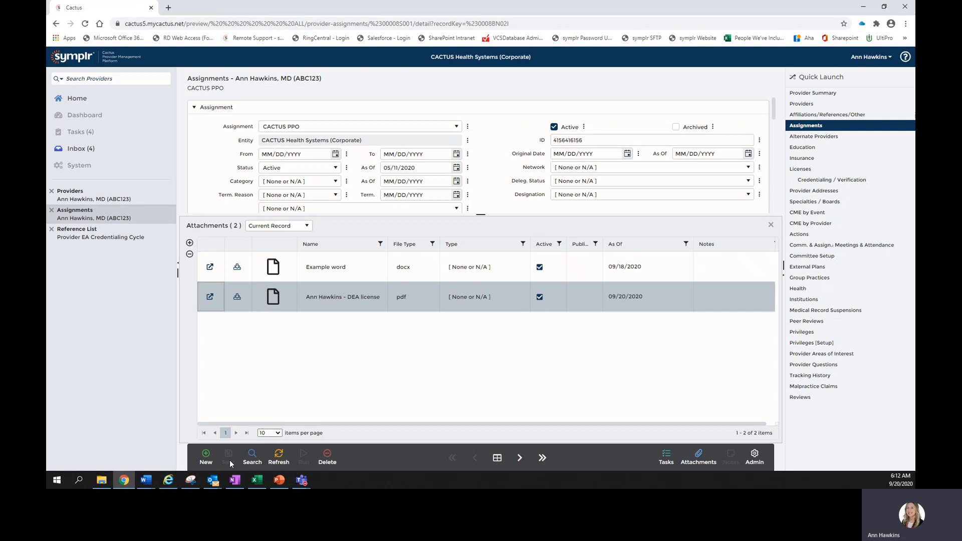
Remove the DEA license attachment from the assignment and save the record
{"action": "left_click", "coordinate": [338, 302]}
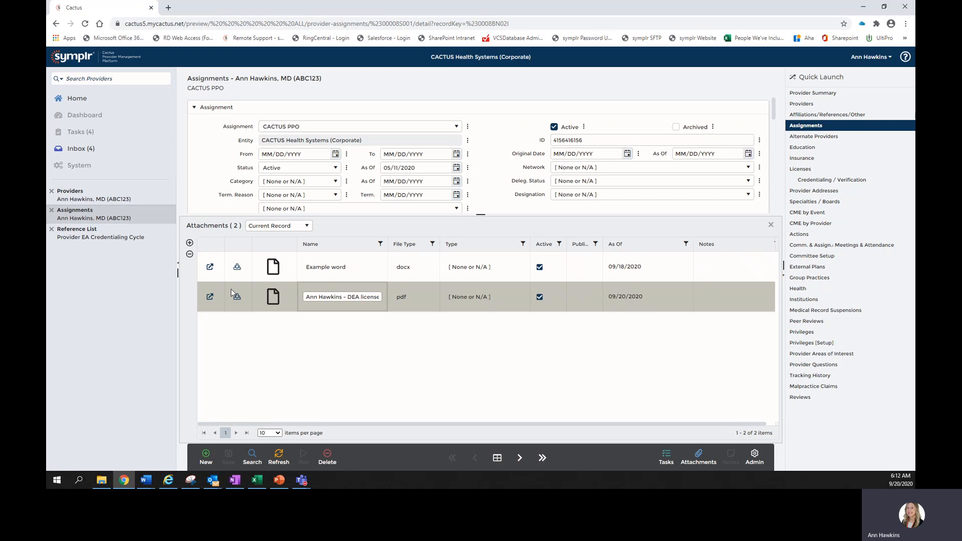
{"action": "left_click", "coordinate": [190, 255]}
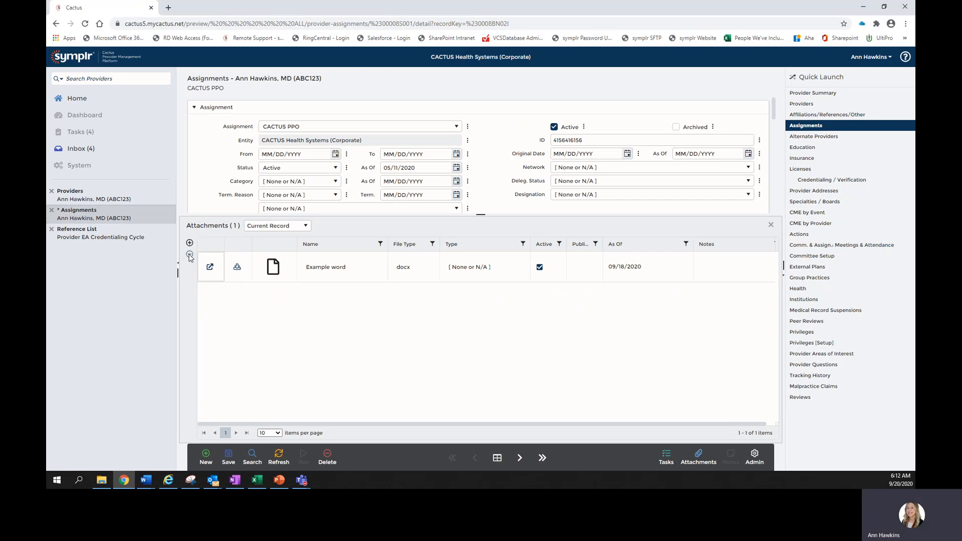
{"action": "left_click", "coordinate": [229, 460]}
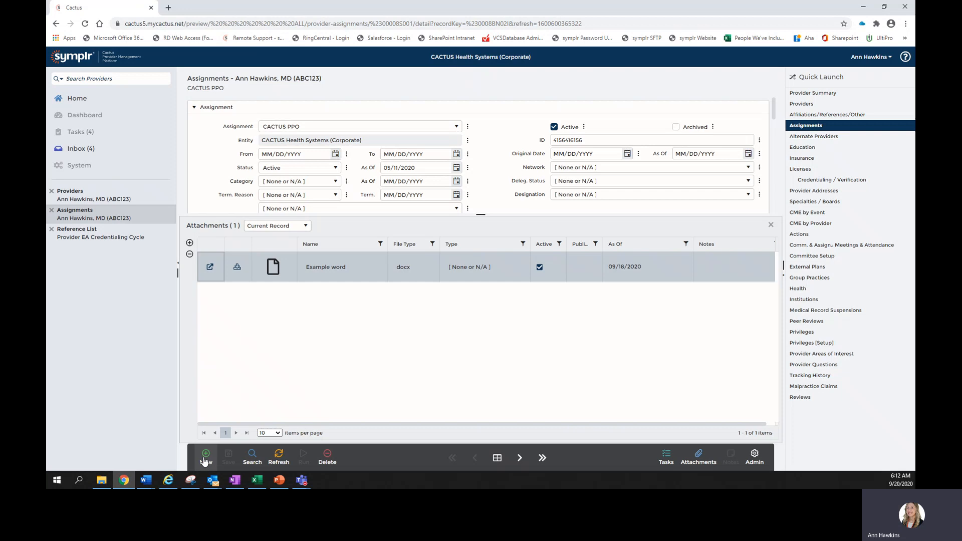
Create a new assignment record and try to add an attachment before saving it
{"action": "left_click", "coordinate": [204, 460]}
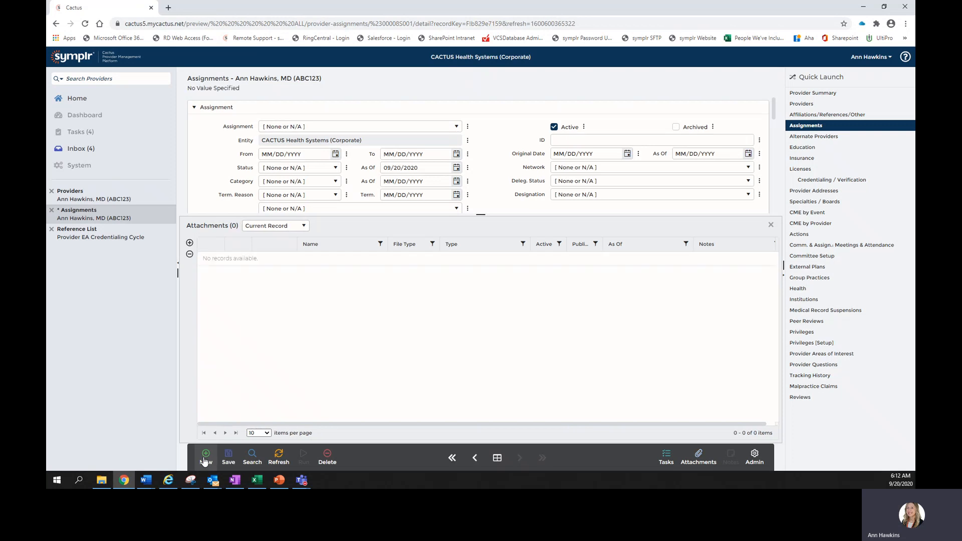
{"action": "left_click", "coordinate": [190, 242]}
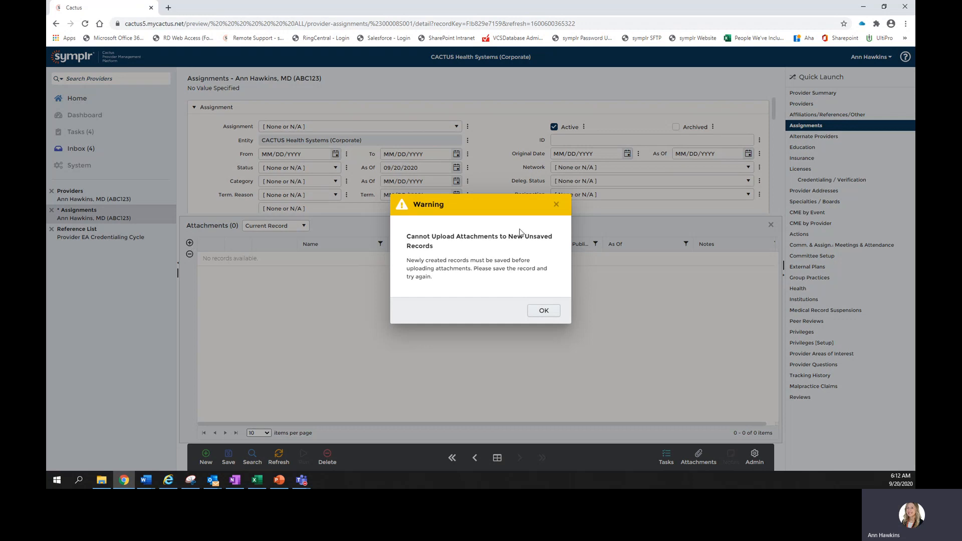
{"action": "left_click", "coordinate": [555, 206]}
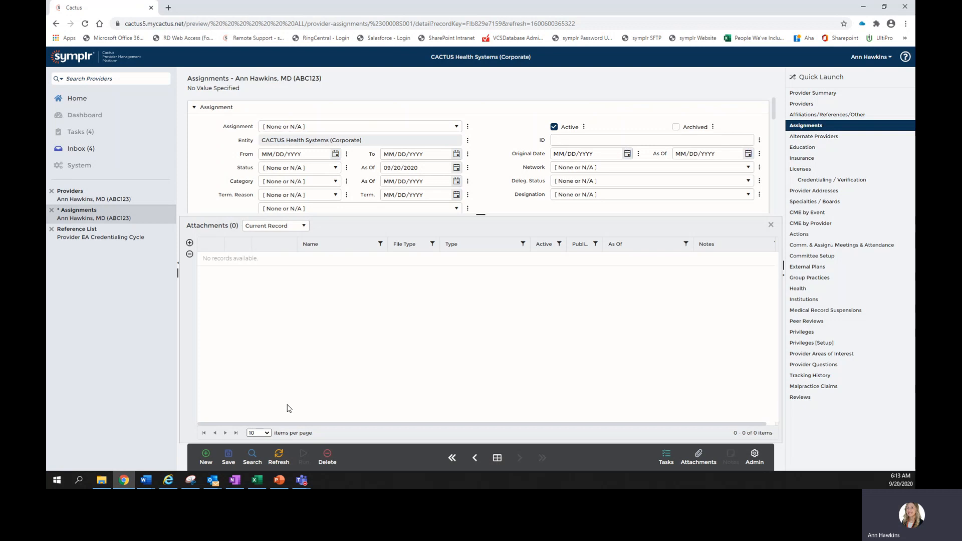
Save the new assignment record, then open and cancel the attachment file picker
{"action": "left_click", "coordinate": [228, 457]}
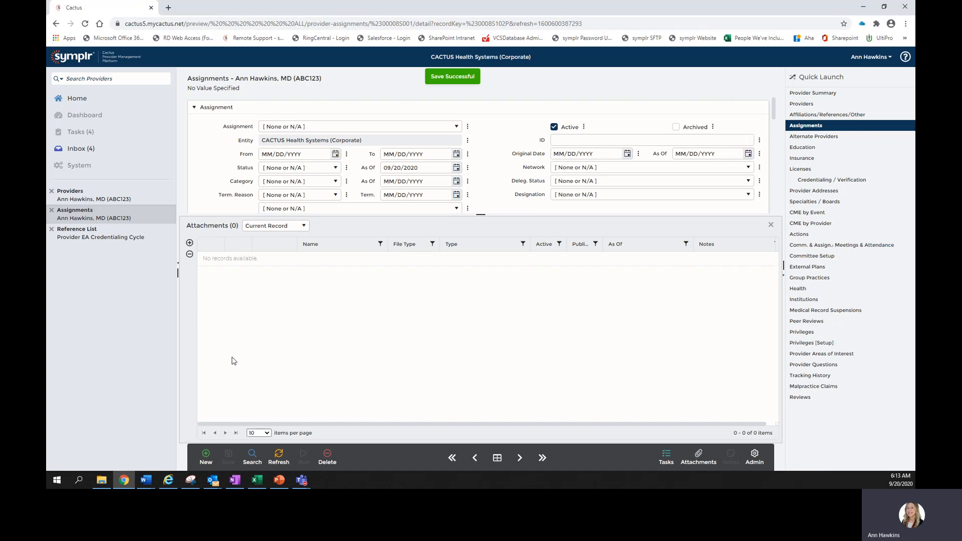
{"action": "left_click", "coordinate": [190, 243]}
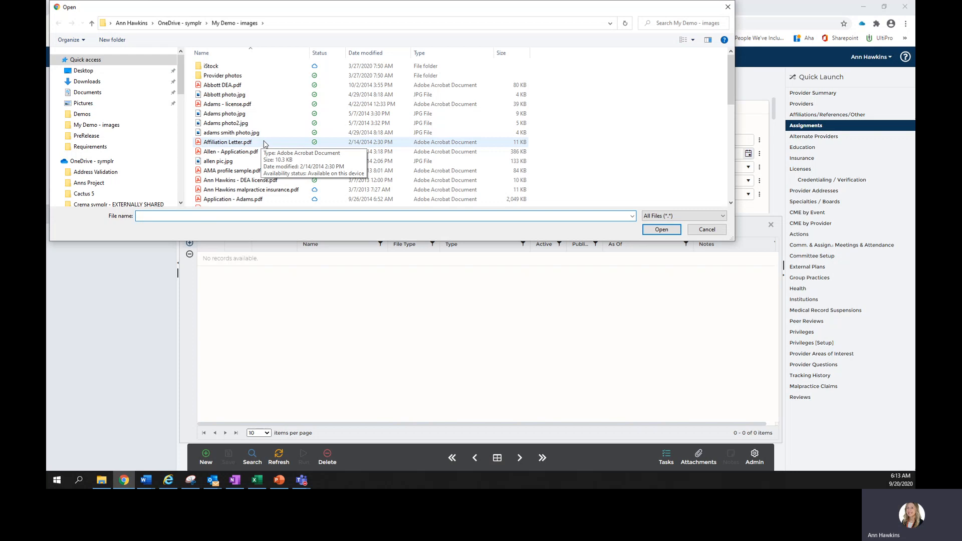
{"action": "left_click", "coordinate": [728, 7]}
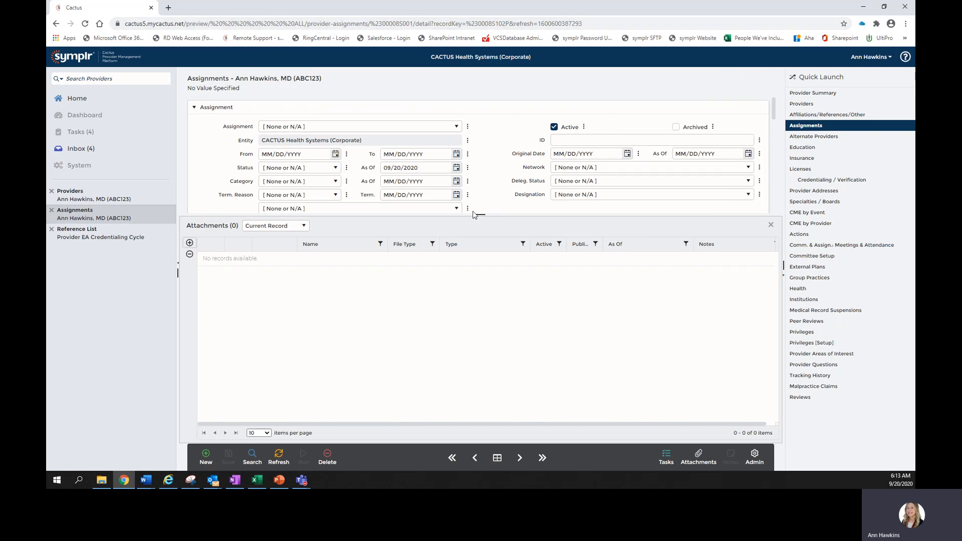
Attach both Example excel.xlsx and Example word.docx to the new assignment record in one upload
{"action": "left_click", "coordinate": [190, 244]}
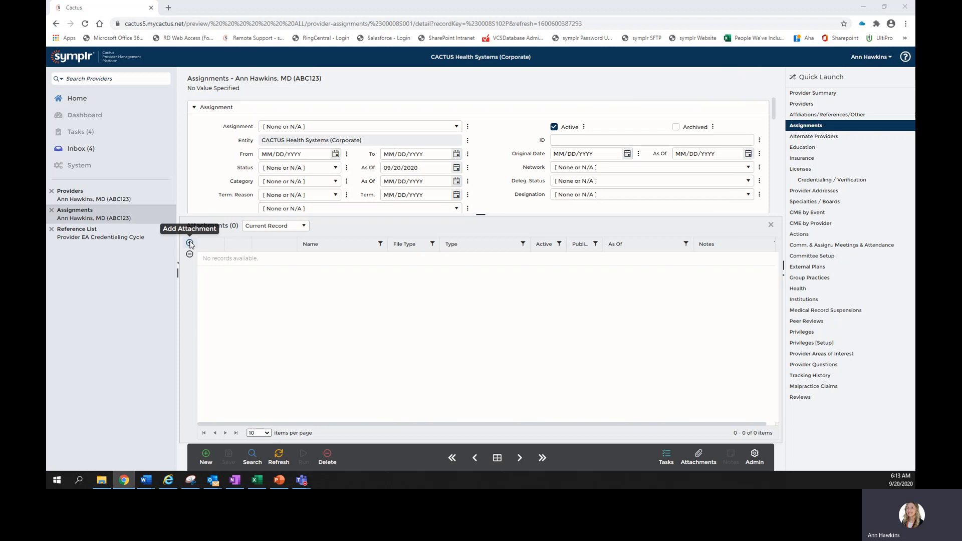
{"action": "scroll", "coordinate": [252, 140], "scroll_direction": "down", "scroll_amount": 8}
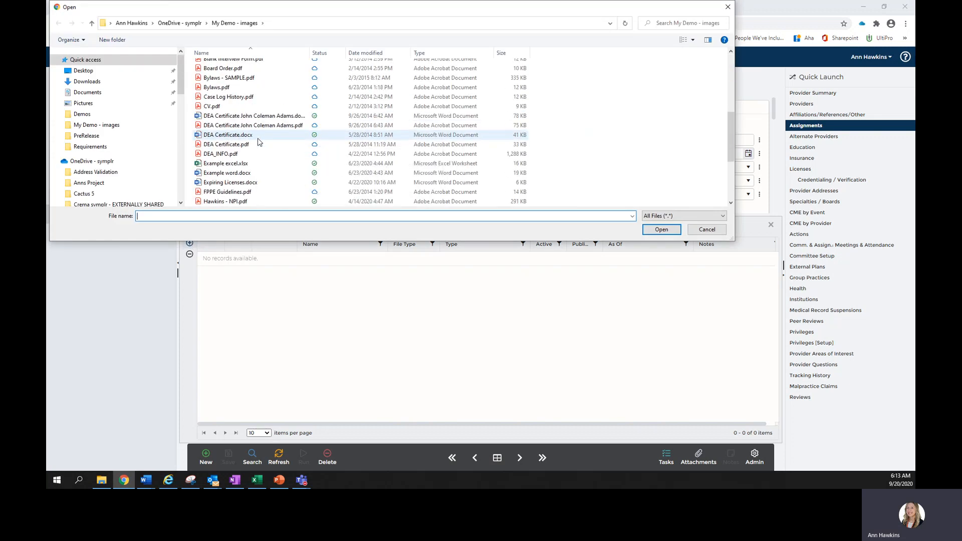
{"action": "left_click", "coordinate": [245, 137]}
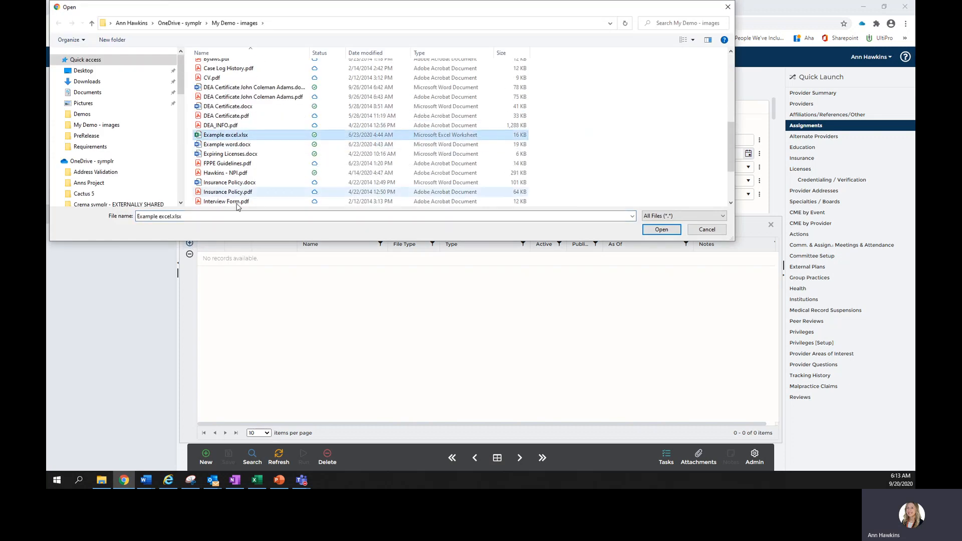
{"action": "left_click", "coordinate": [243, 145], "text": "ctrl"}
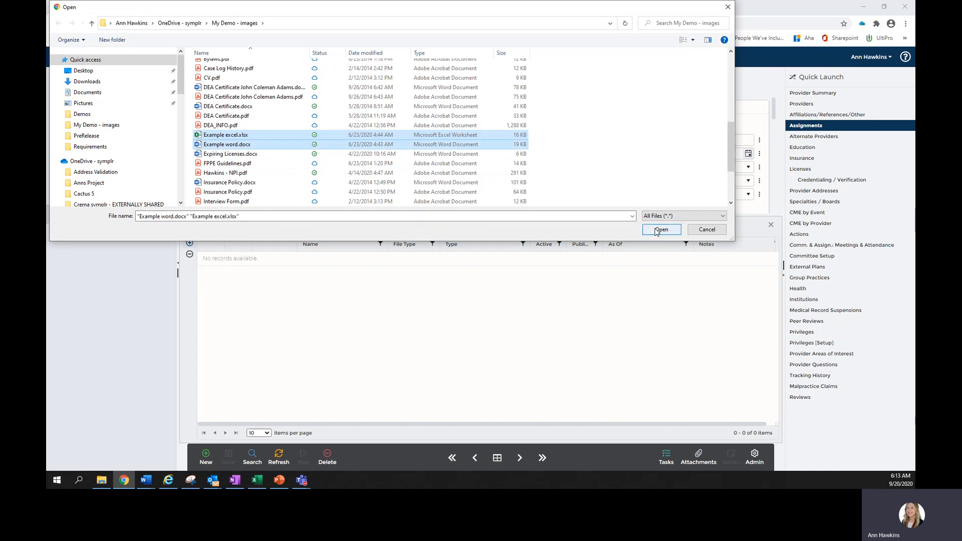
{"action": "left_click", "coordinate": [656, 229]}
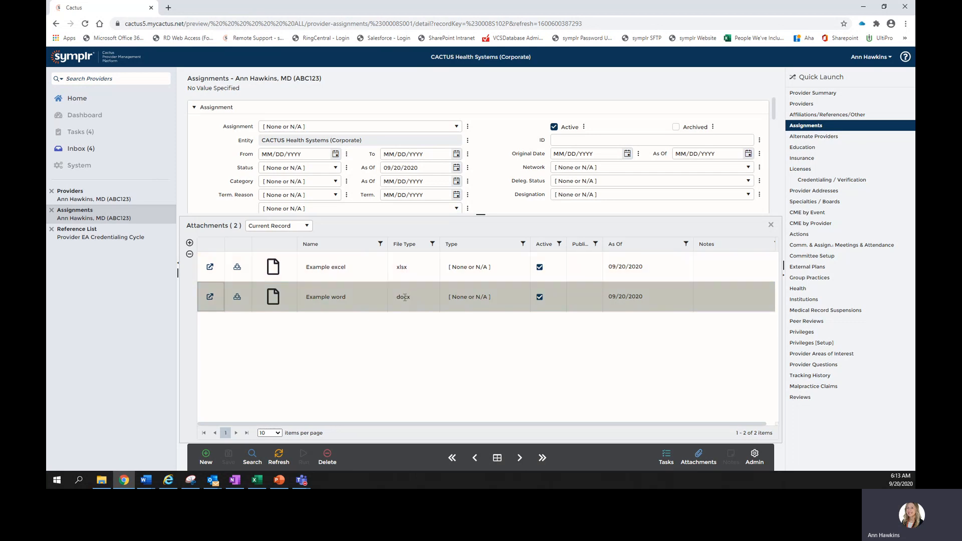
Download the Example excel attachment and dismiss the download bar
{"action": "left_click", "coordinate": [237, 268]}
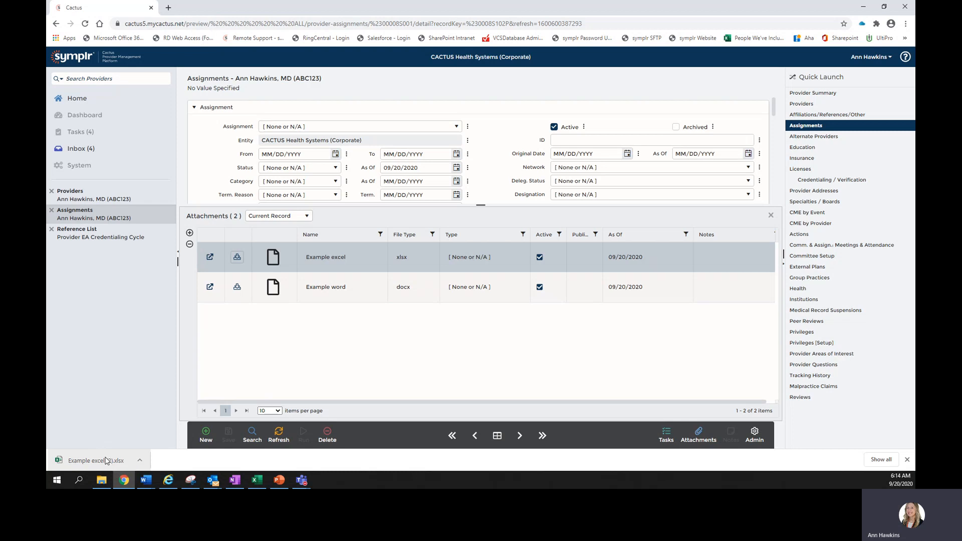
{"action": "left_click", "coordinate": [907, 460]}
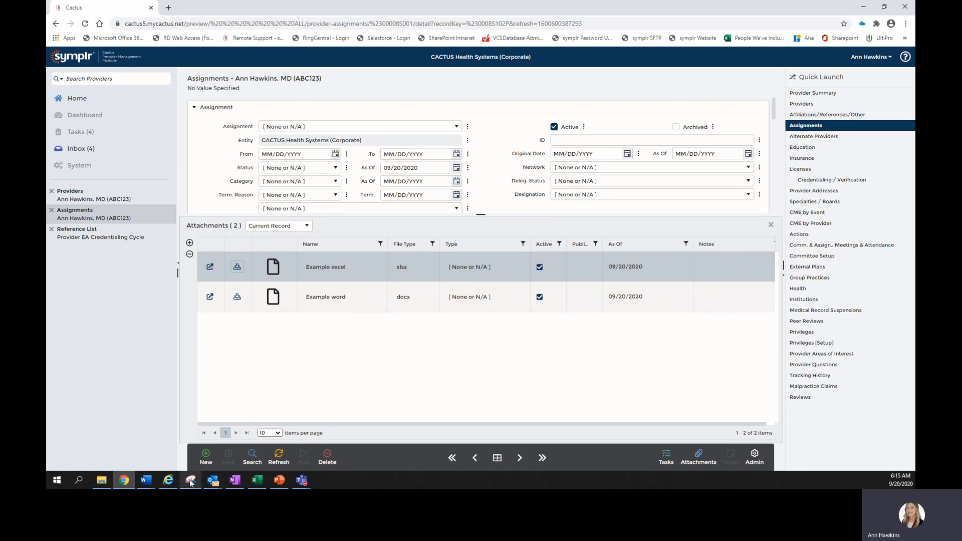
Switch to PowerPoint to review the Features slide, then return to the browser
{"action": "mouse_move", "coordinate": [190, 481]}
{"action": "left_click", "coordinate": [278, 480]}
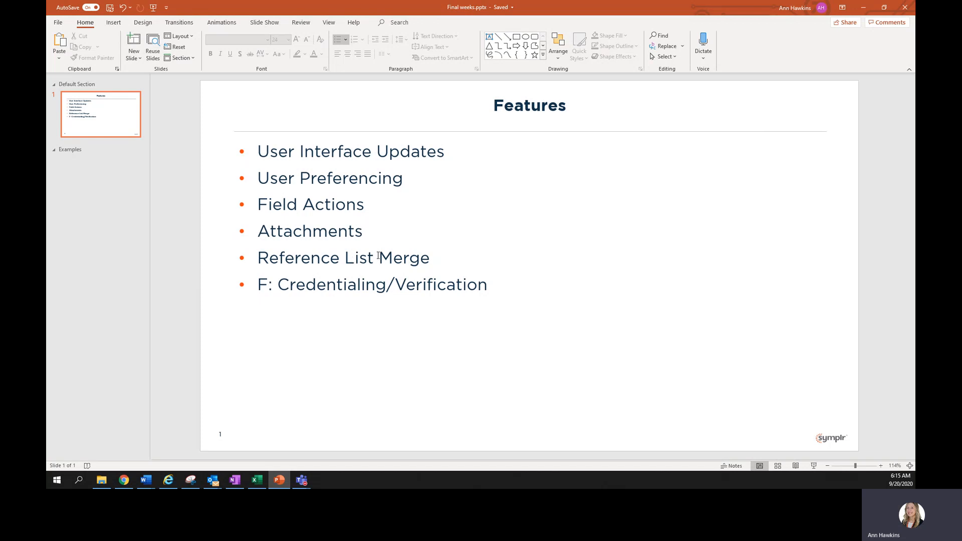
{"action": "left_click", "coordinate": [864, 9]}
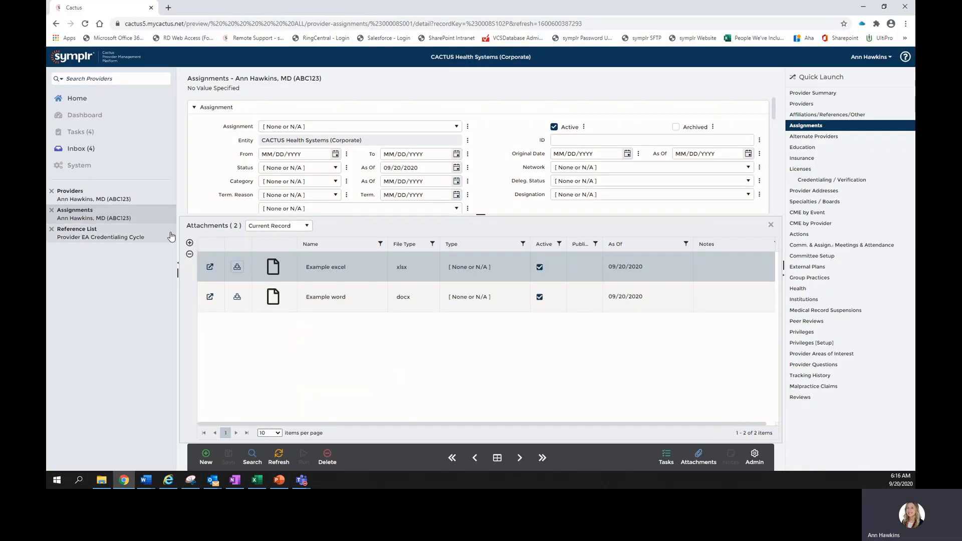
Add a new 18.5 months entry to the Provider EA Credentialing Cycle reference list and save it
{"action": "left_click", "coordinate": [97, 237]}
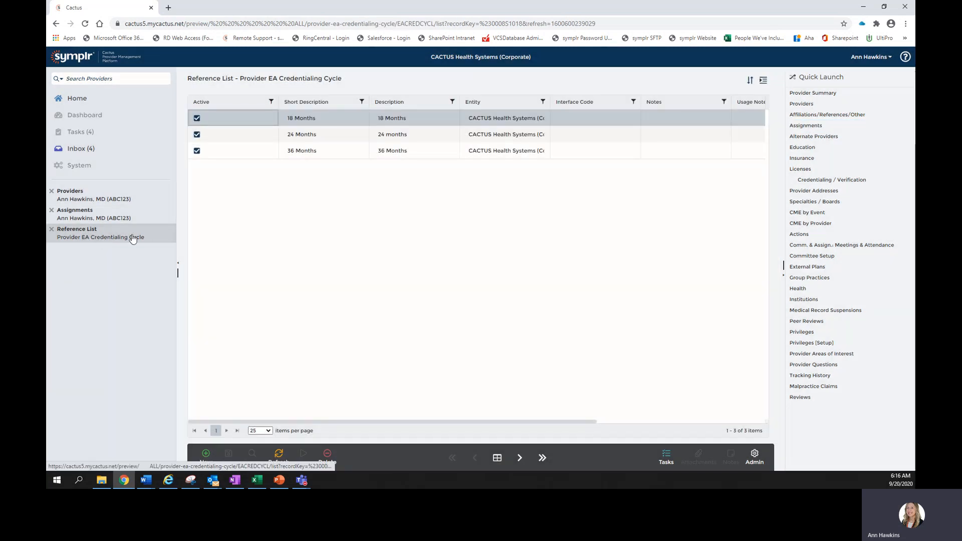
{"action": "left_click", "coordinate": [215, 463]}
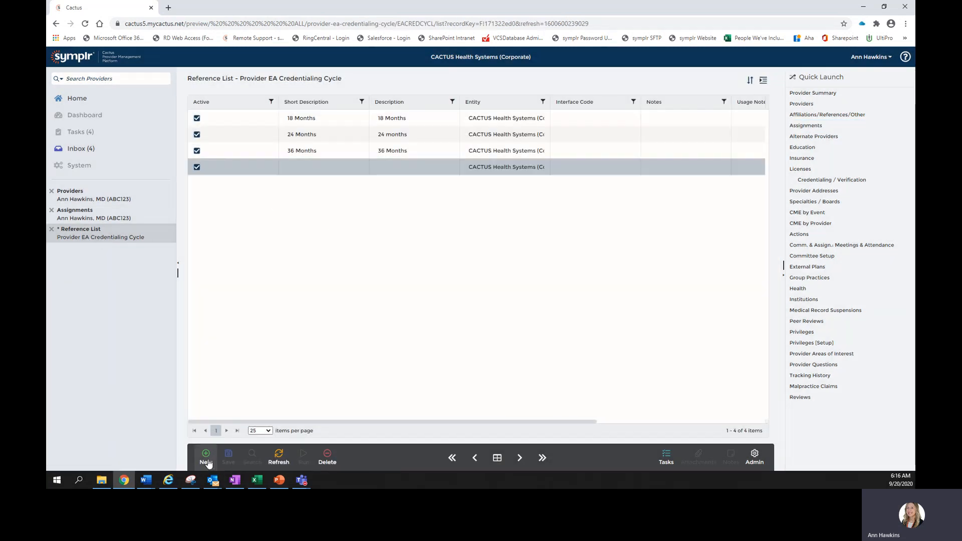
{"action": "type", "text": "18.5 months"}
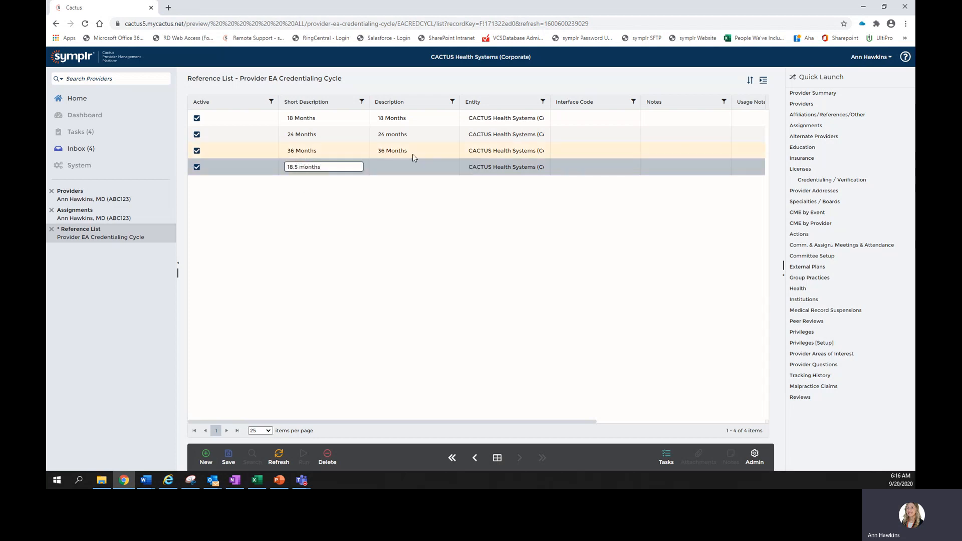
{"action": "left_click", "coordinate": [414, 167]}
{"action": "left_click", "coordinate": [224, 456]}
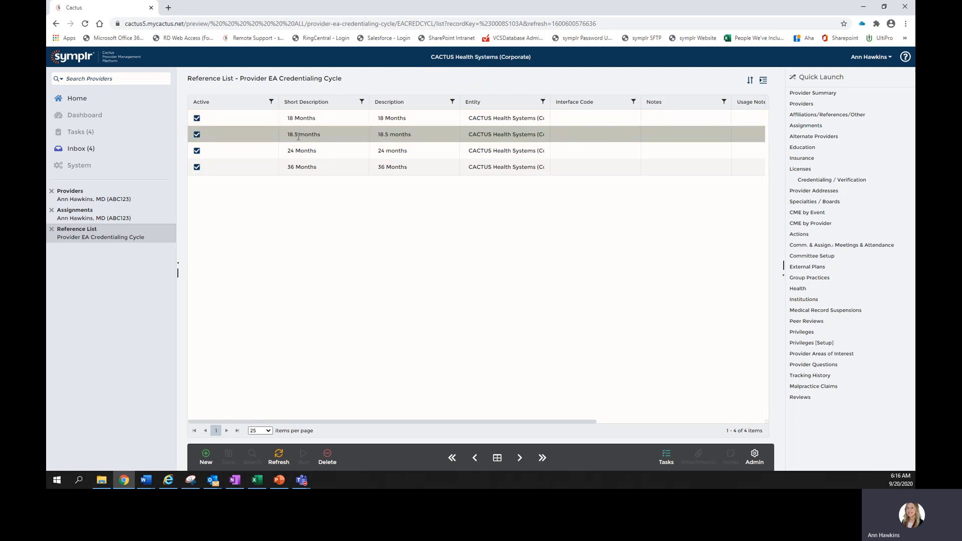
Return to the assignment, close the attachments panel, set Cred. Cycle to 18.5 months and save
{"action": "left_click", "coordinate": [122, 218]}
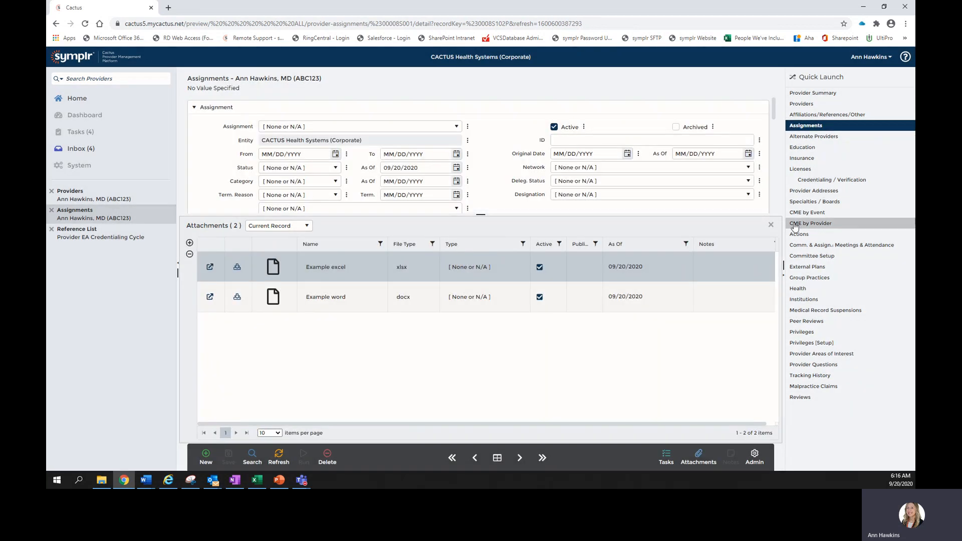
{"action": "left_click", "coordinate": [770, 225]}
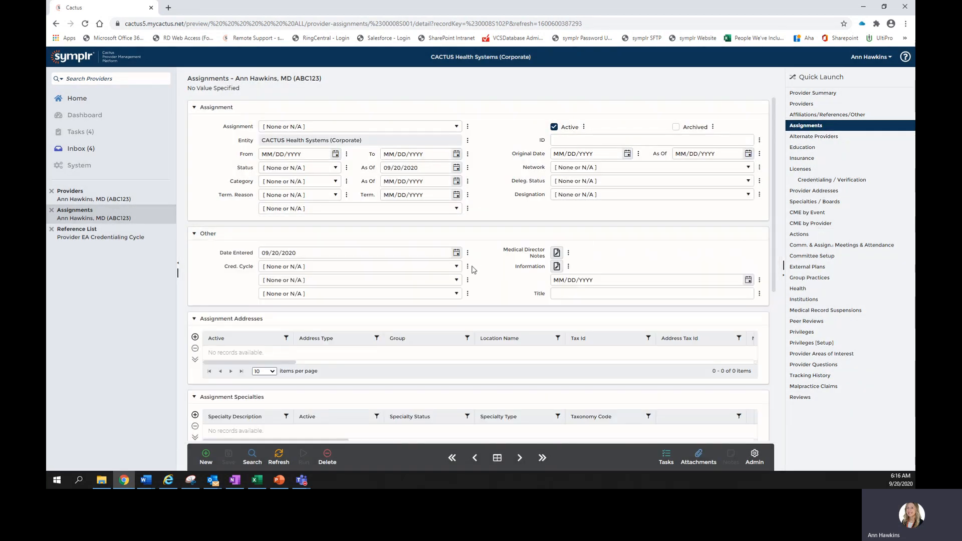
{"action": "left_click", "coordinate": [451, 266]}
{"action": "left_click", "coordinate": [291, 329]}
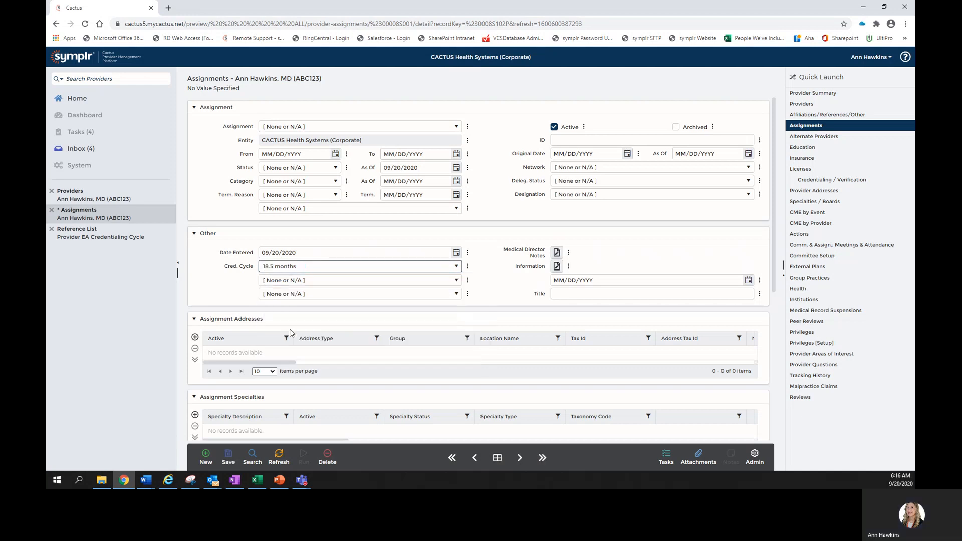
{"action": "left_click", "coordinate": [230, 465]}
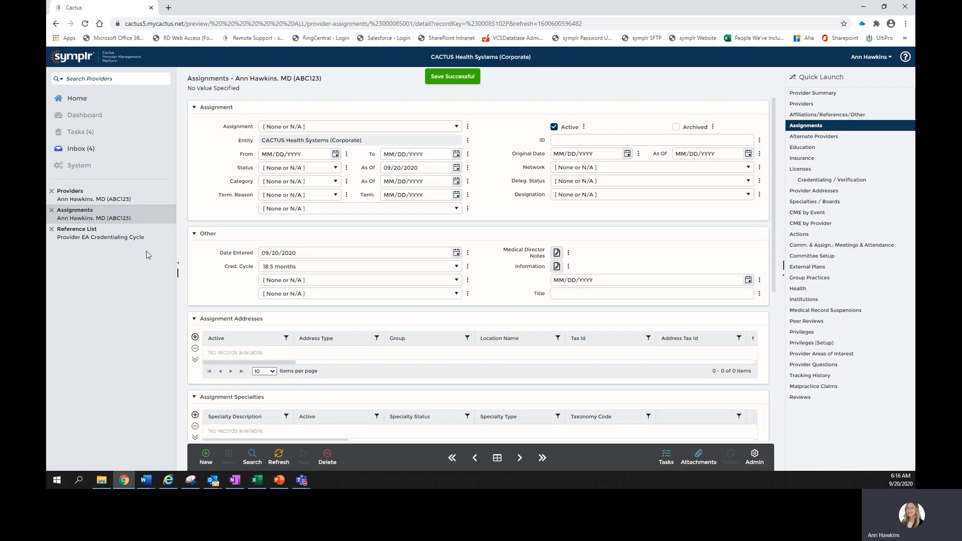
Merge the 18.5 months entry of the Provider EA Credentialing Cycle list into 18 Months and save the list
{"action": "left_click", "coordinate": [128, 238]}
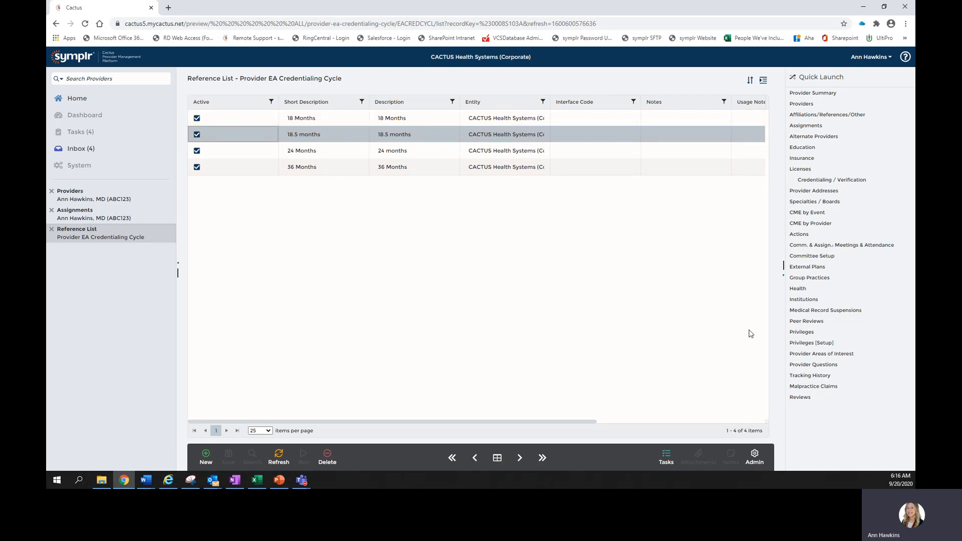
{"action": "left_click", "coordinate": [755, 454]}
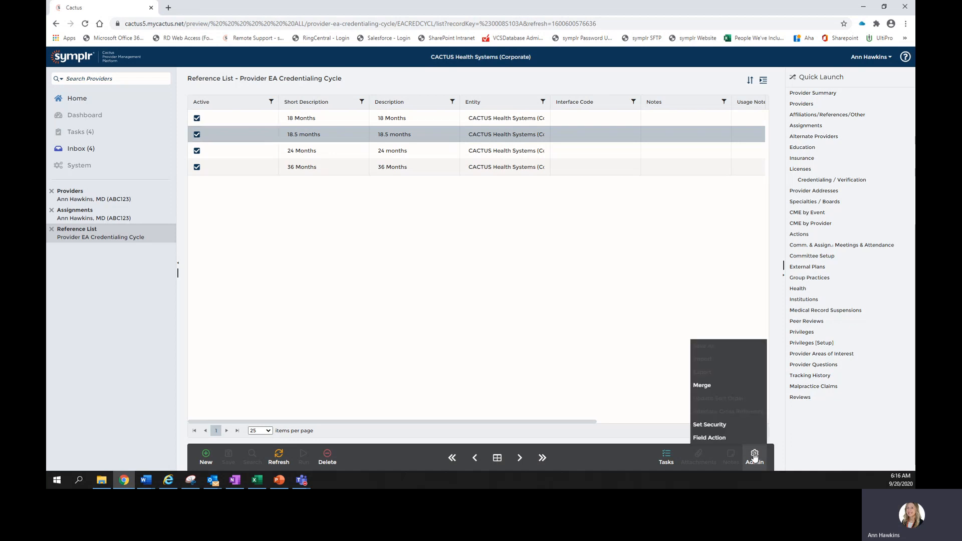
{"action": "left_click", "coordinate": [705, 387]}
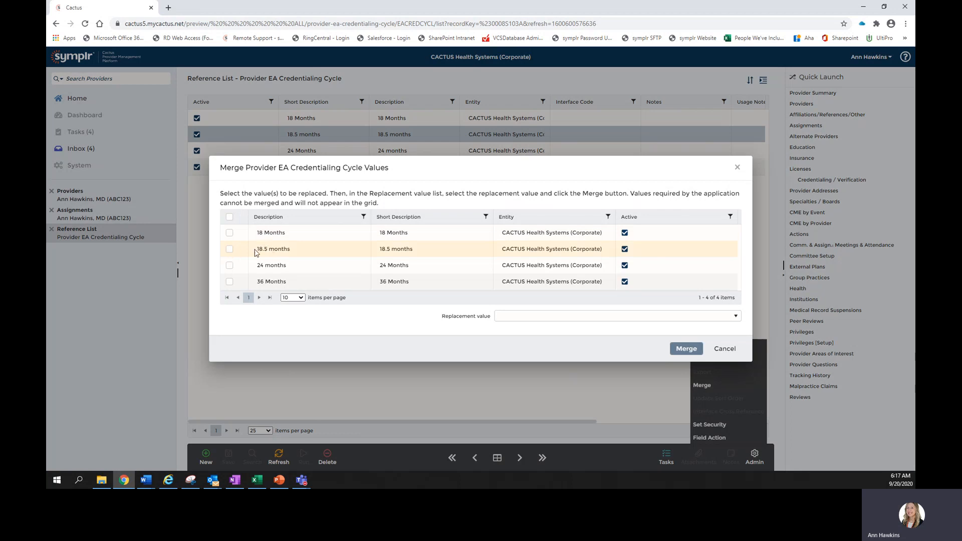
{"action": "left_click", "coordinate": [229, 249]}
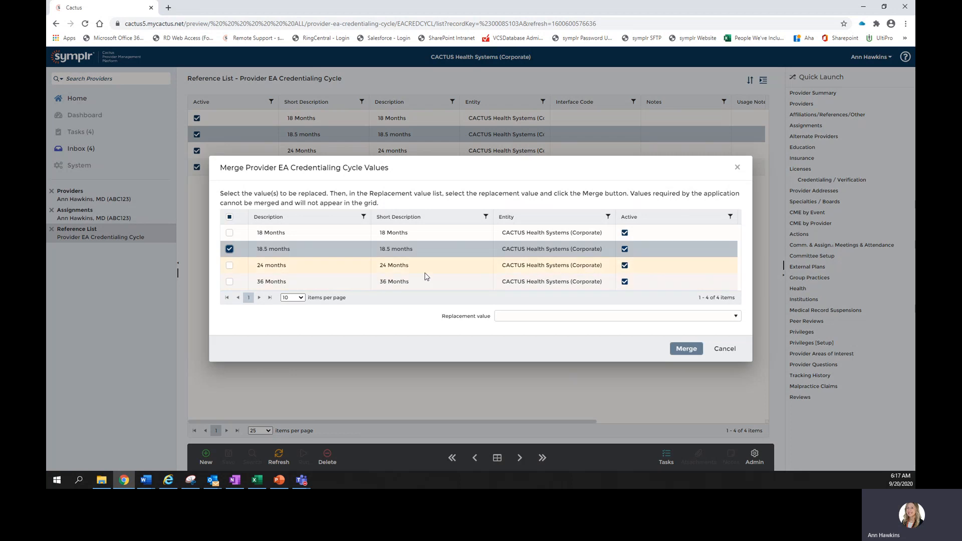
{"action": "left_click", "coordinate": [507, 316]}
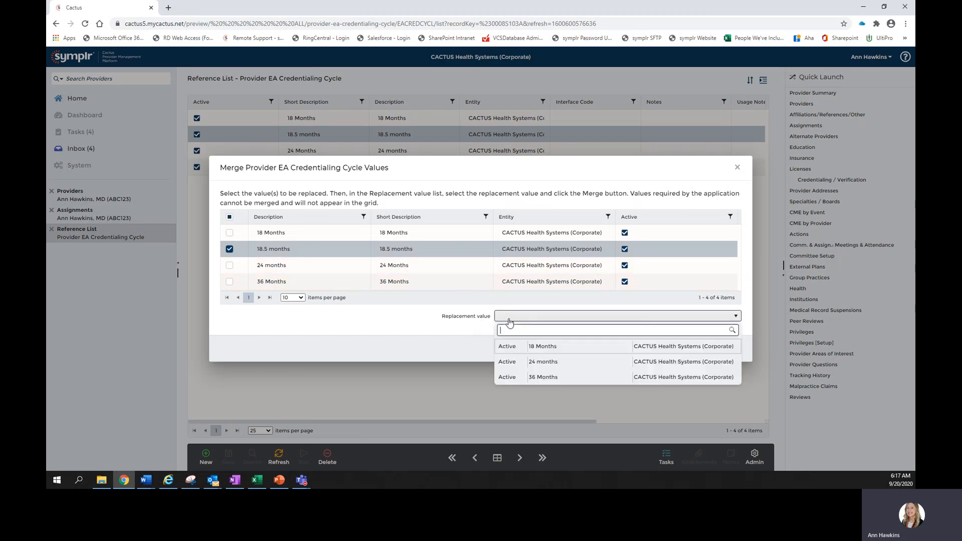
{"action": "left_click", "coordinate": [538, 350]}
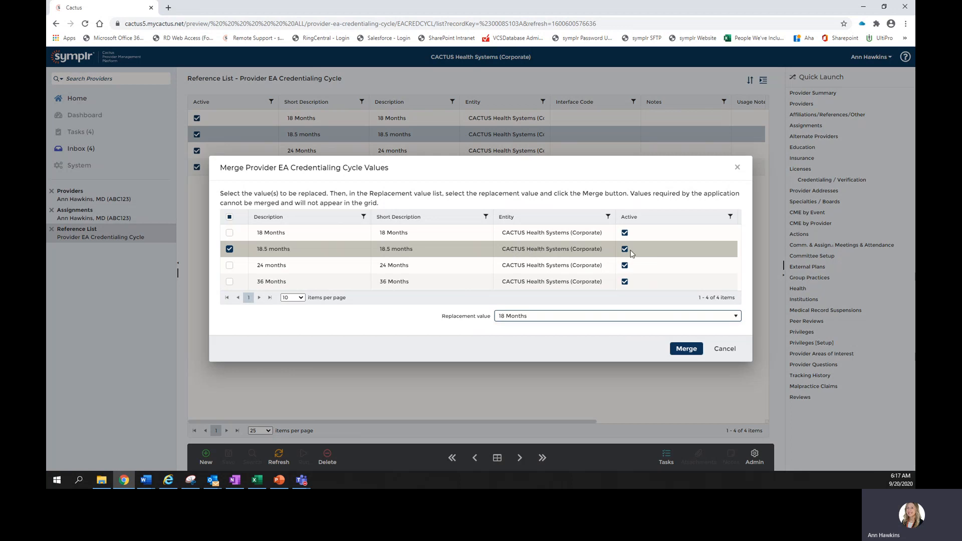
{"action": "left_click", "coordinate": [695, 318]}
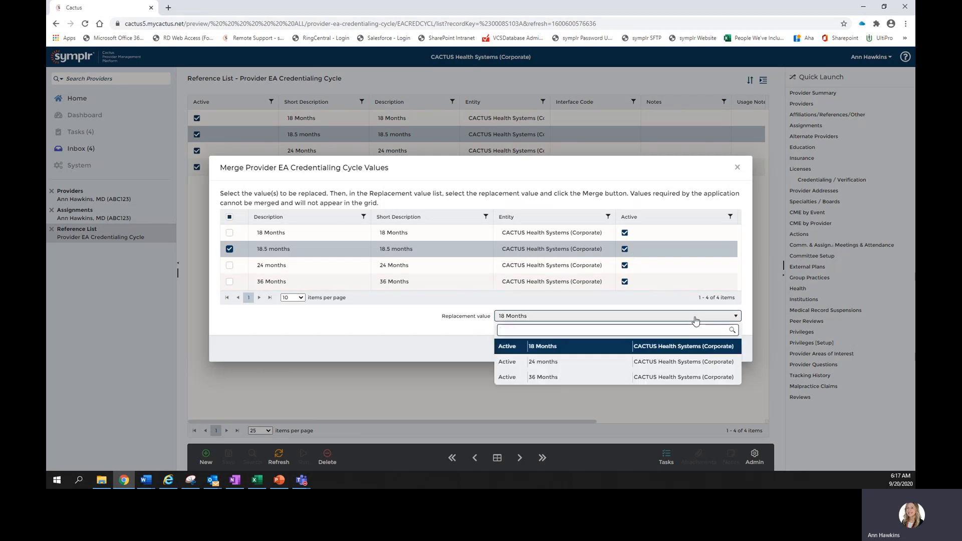
{"action": "left_click", "coordinate": [512, 331]}
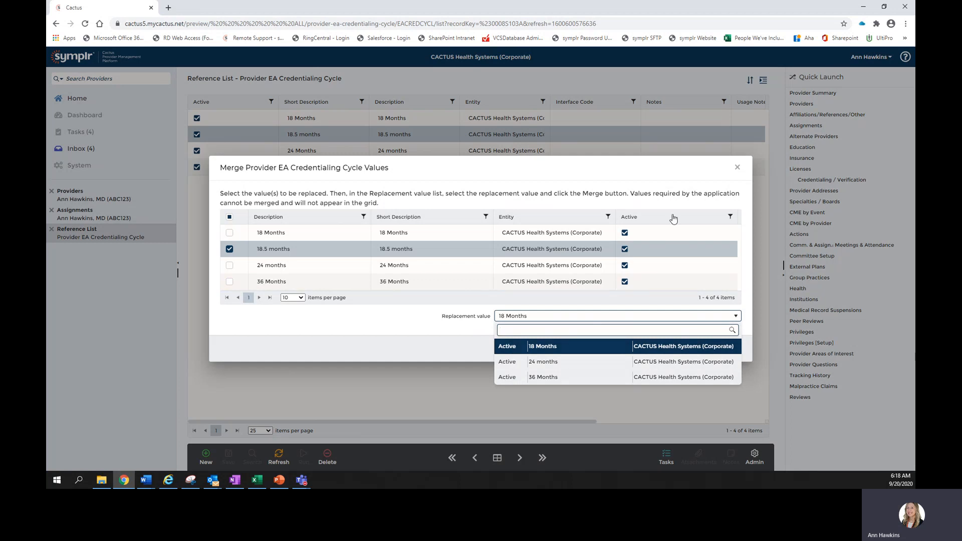
{"action": "left_click", "coordinate": [672, 163]}
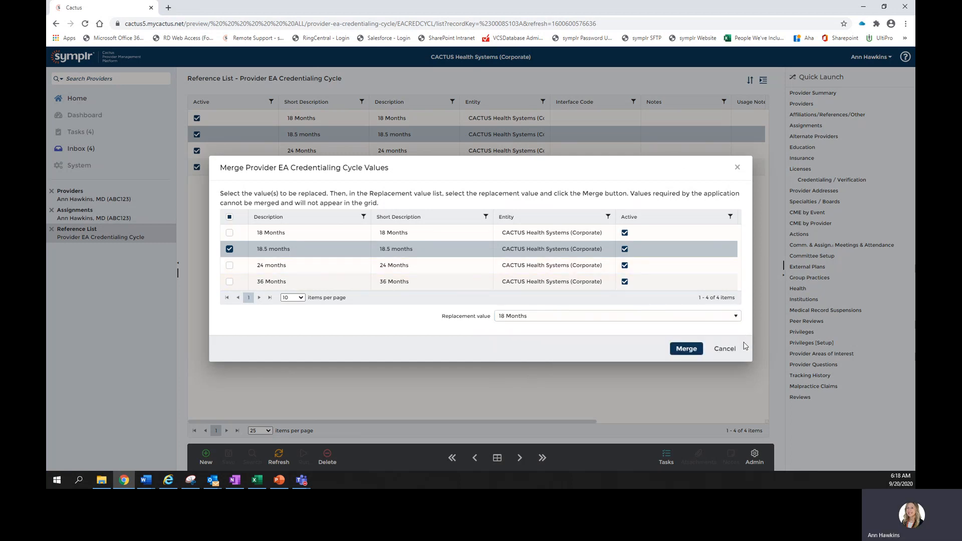
{"action": "left_click", "coordinate": [691, 354]}
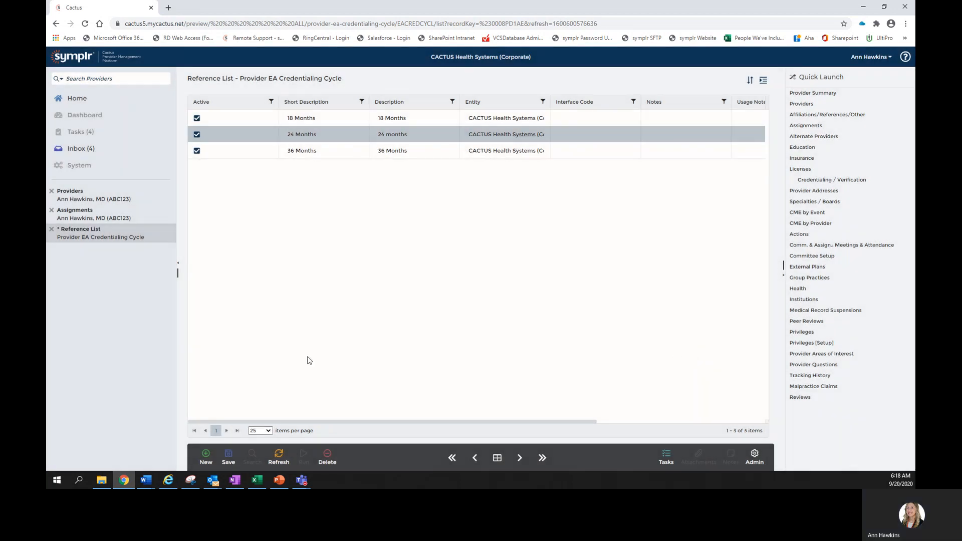
{"action": "left_click", "coordinate": [228, 457]}
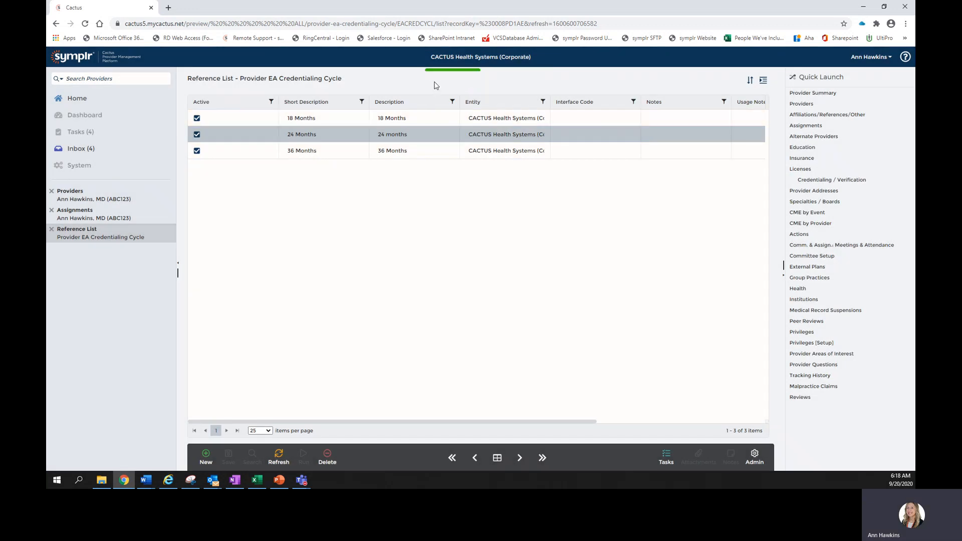
Search forms for 'F: Cred' and open Credentialing / Verification for the provider found by surname
{"action": "left_click", "coordinate": [91, 220]}
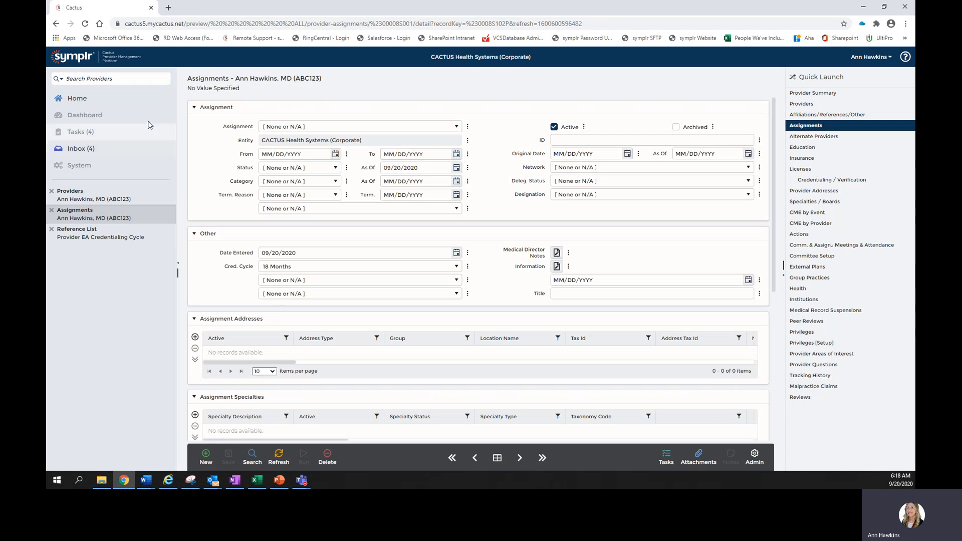
{"action": "left_click", "coordinate": [127, 79]}
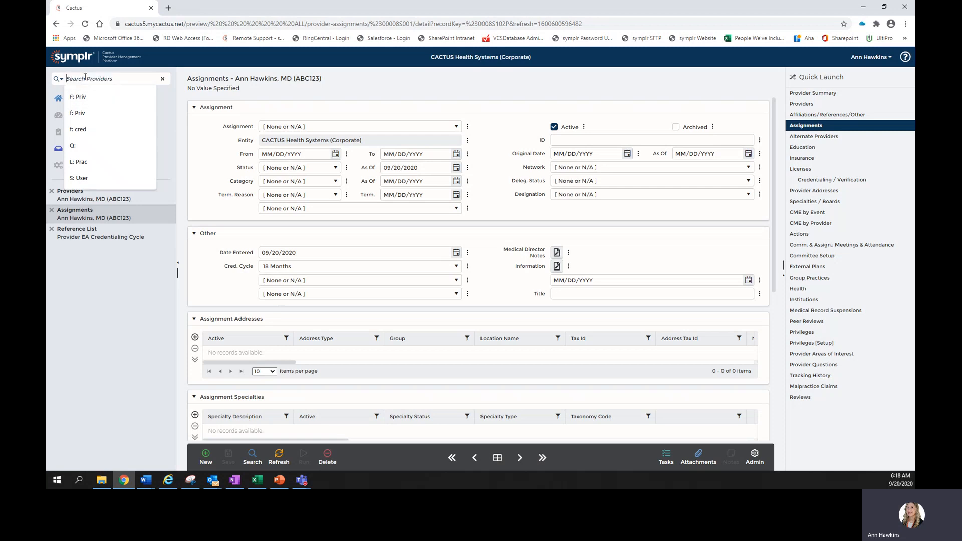
{"action": "type", "text": "F: Cred"}
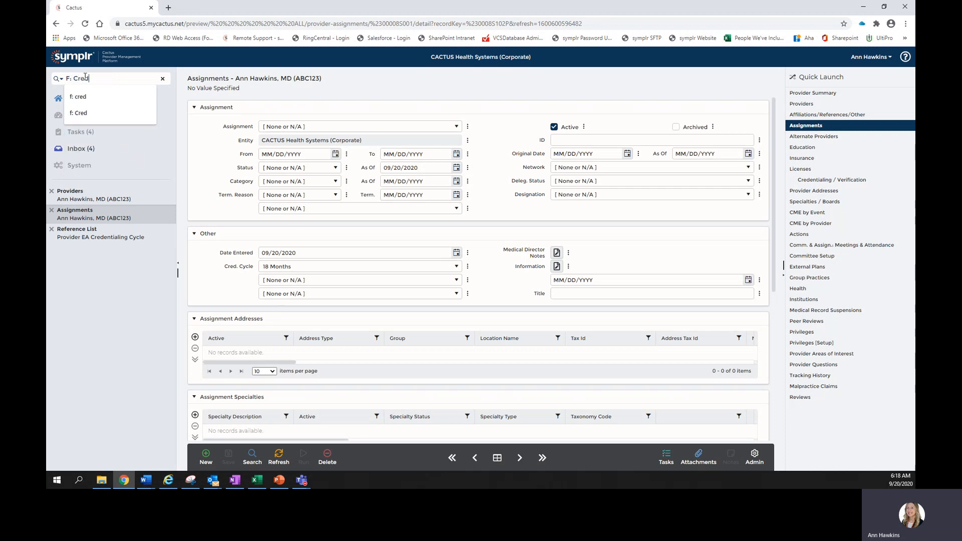
{"action": "key", "text": "Return"}
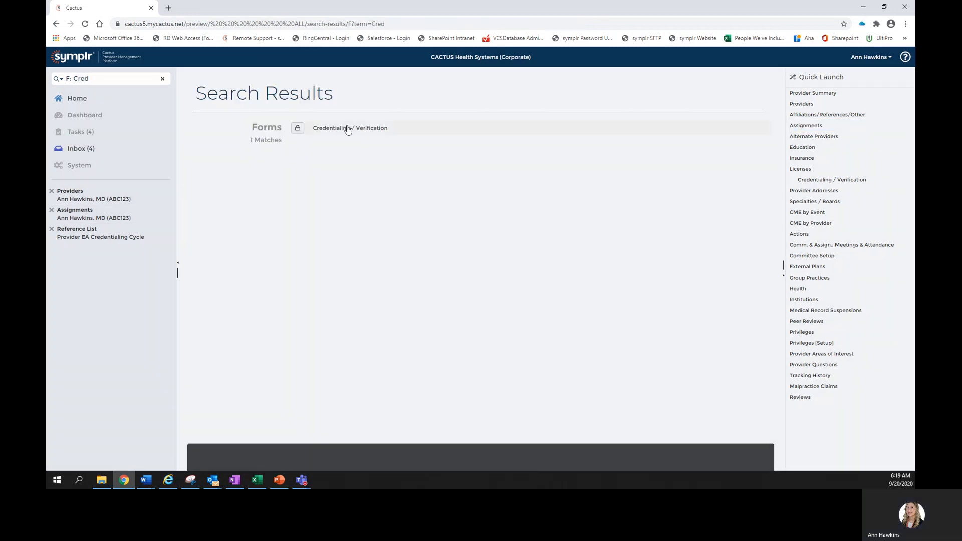
{"action": "left_click", "coordinate": [347, 130]}
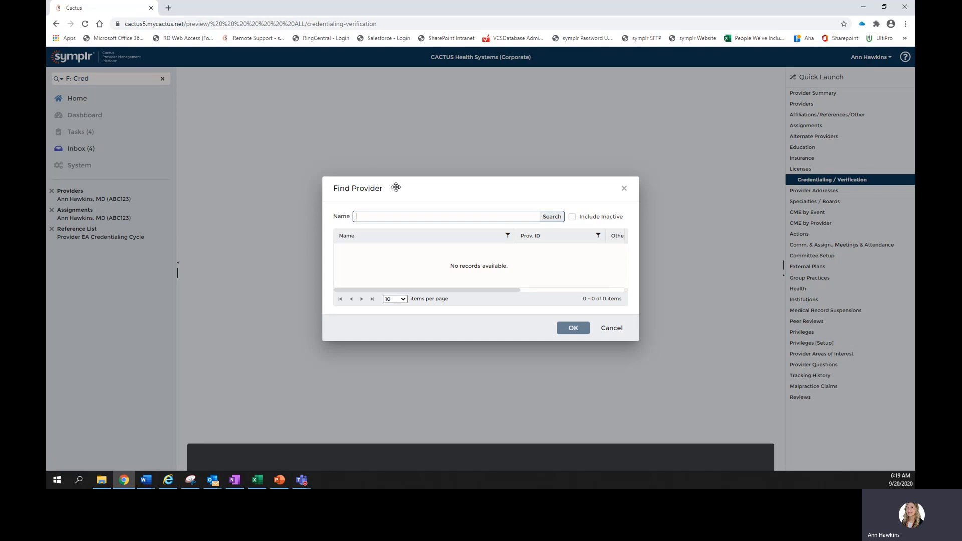
{"action": "type", "text": "Haw"}
{"action": "key", "text": "Return"}
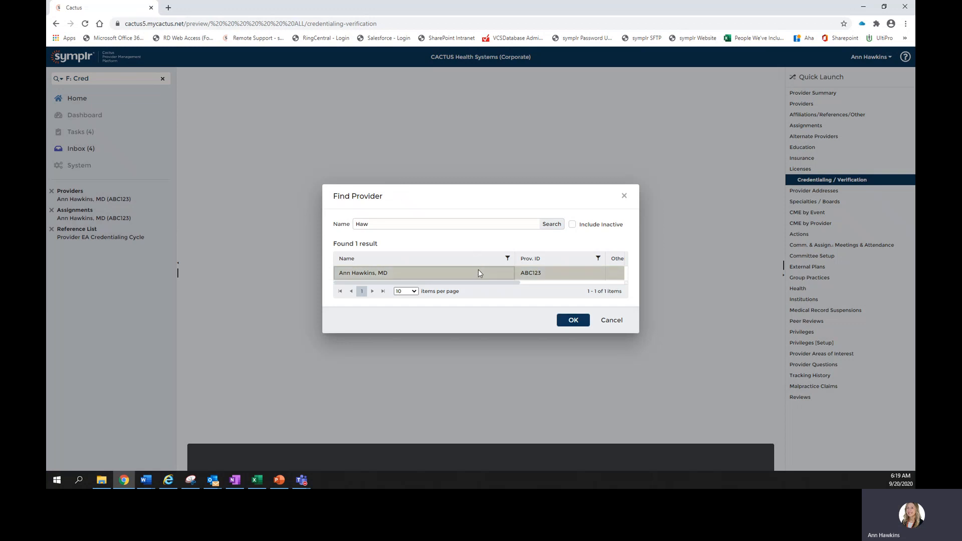
{"action": "left_click", "coordinate": [573, 320]}
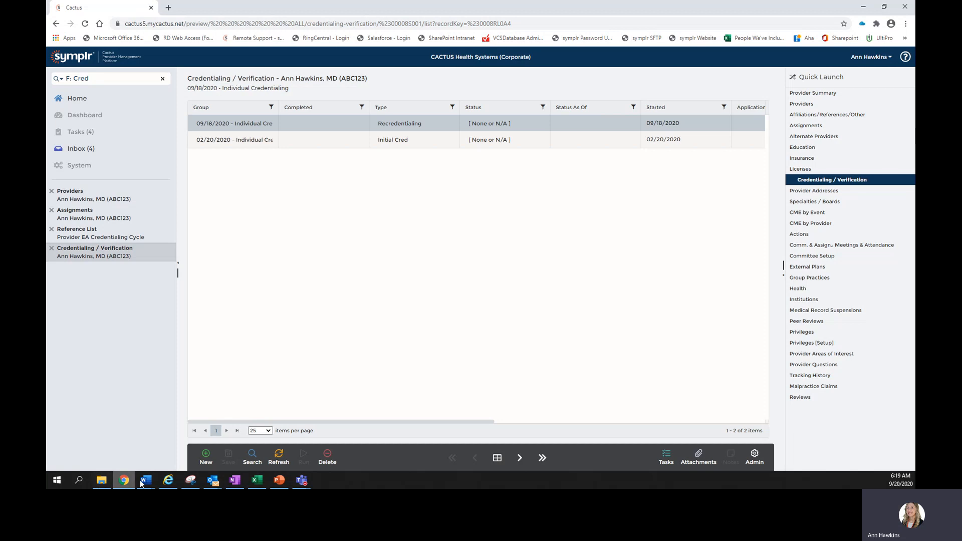
Open the 09/18/2020 credentialing record's details and step to the next record and back
{"action": "left_click", "coordinate": [166, 482]}
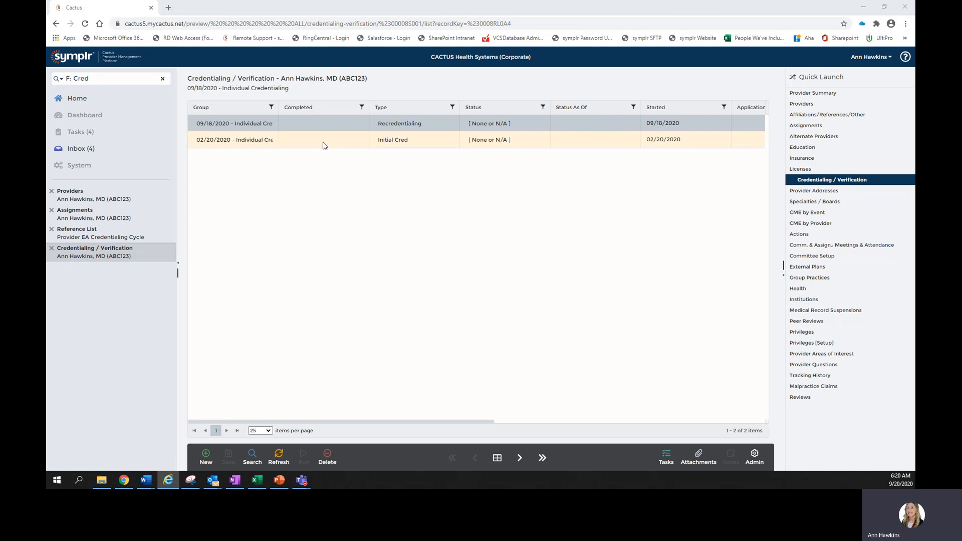
{"action": "left_click", "coordinate": [493, 458]}
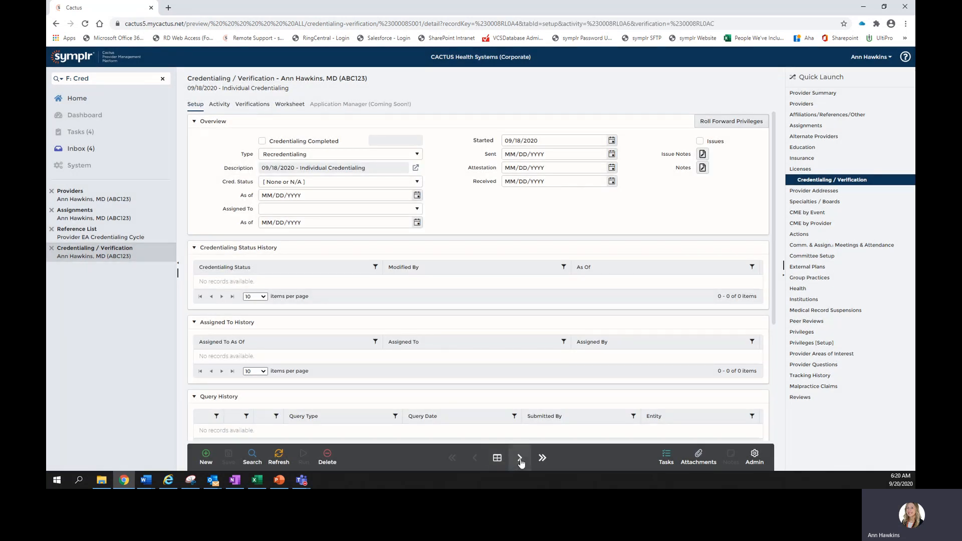
{"action": "left_click", "coordinate": [520, 458]}
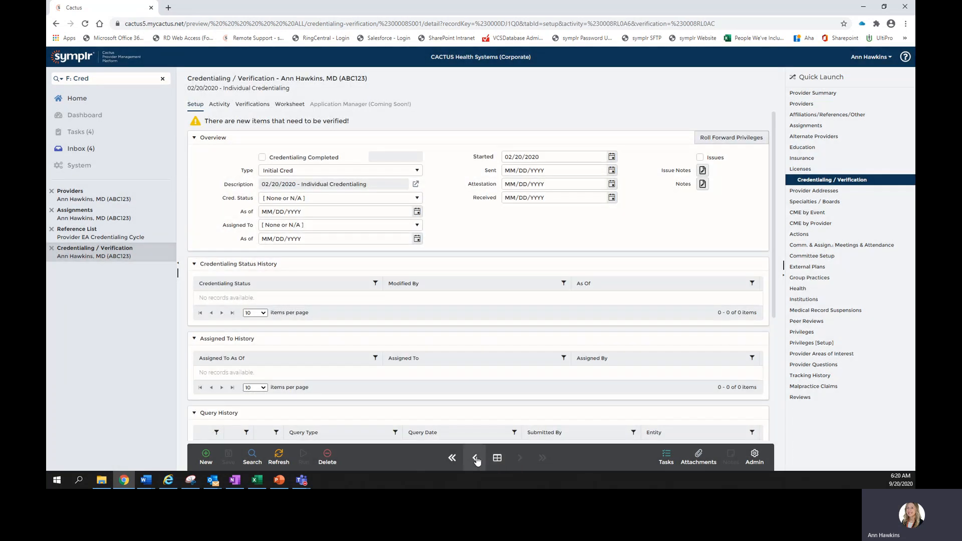
{"action": "left_click", "coordinate": [476, 458]}
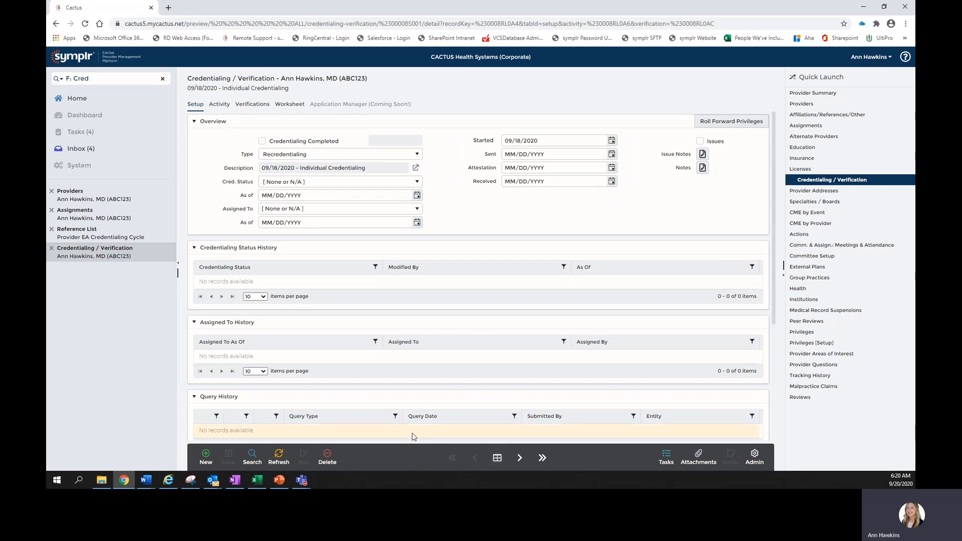
Start a new credentialing instance with description Demo and type Recredentialing
{"action": "left_click", "coordinate": [204, 456]}
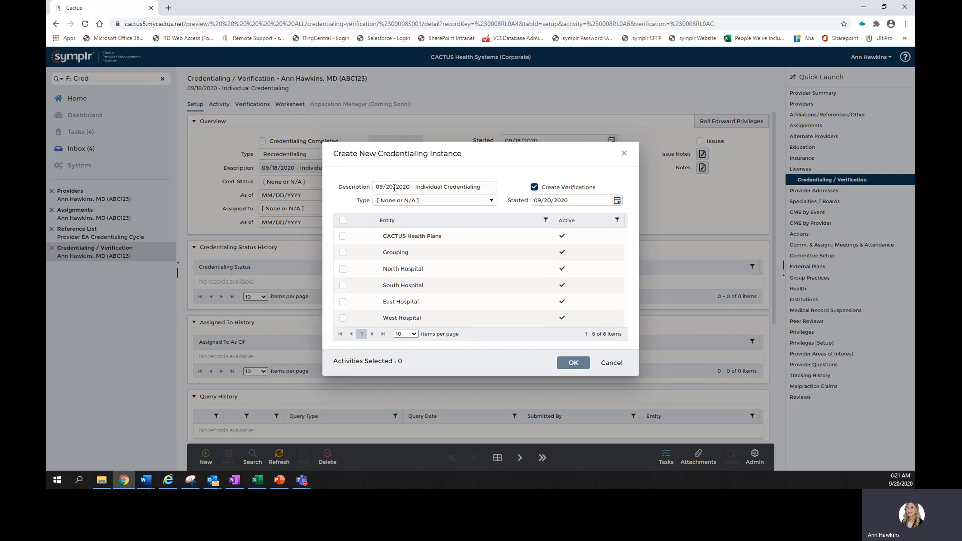
{"action": "left_click_drag", "start_coordinate": [478, 191], "coordinate": [368, 193]}
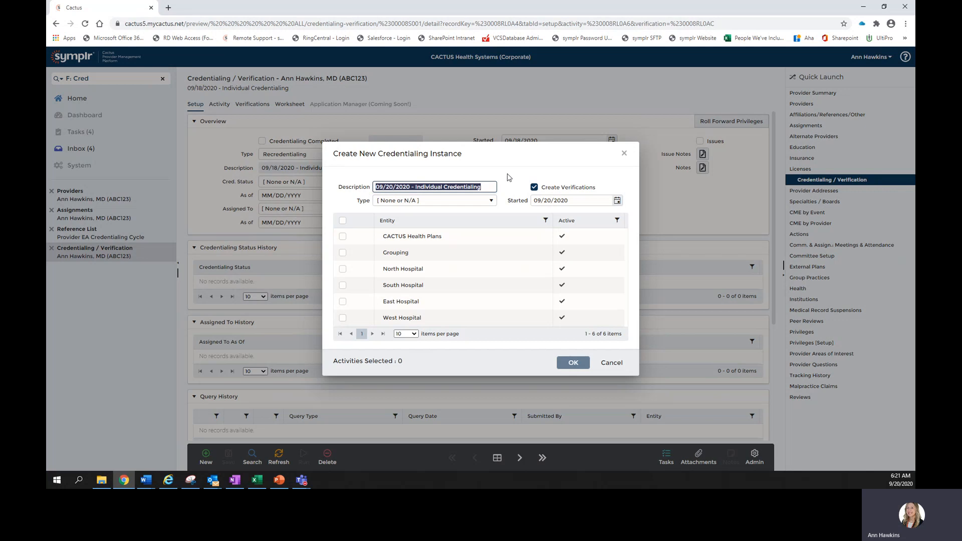
{"action": "type", "text": "Demo"}
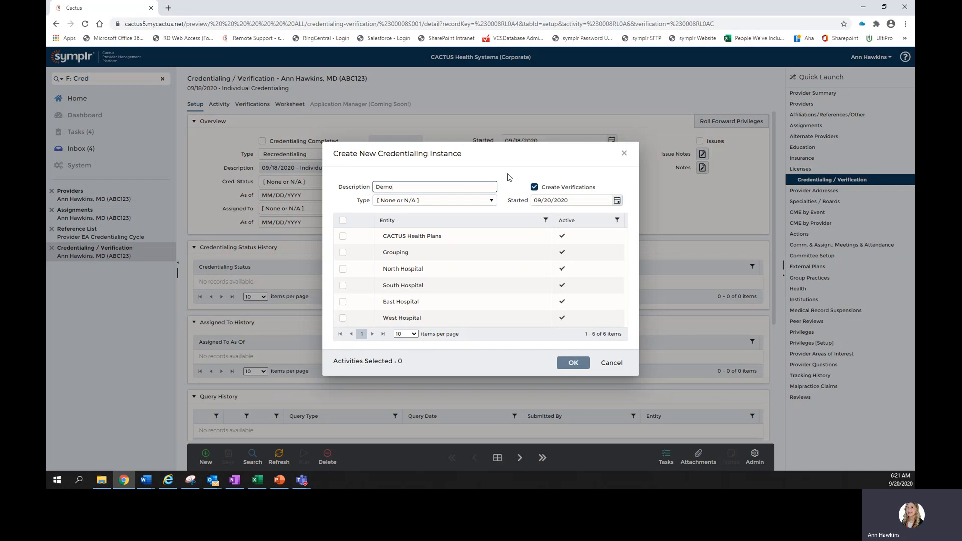
{"action": "left_click", "coordinate": [422, 201]}
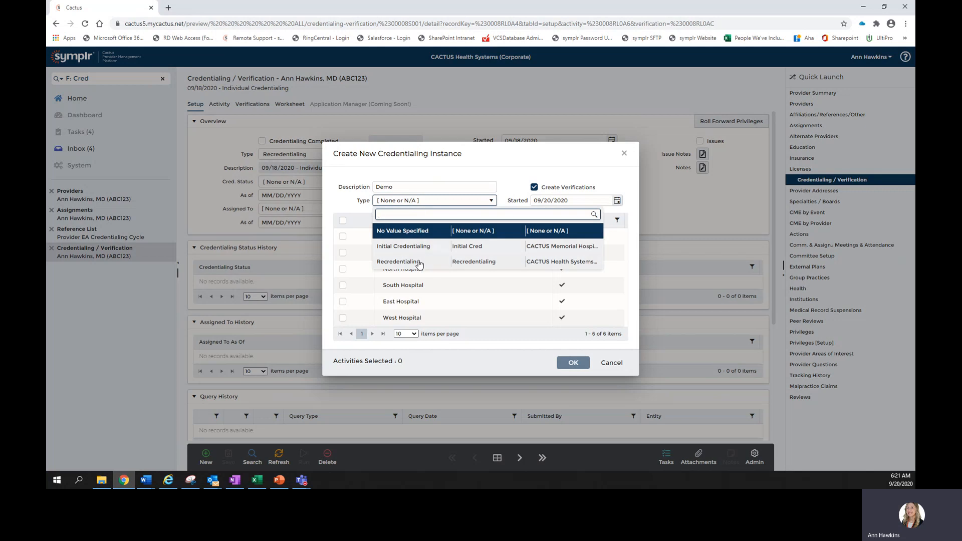
{"action": "left_click", "coordinate": [419, 262]}
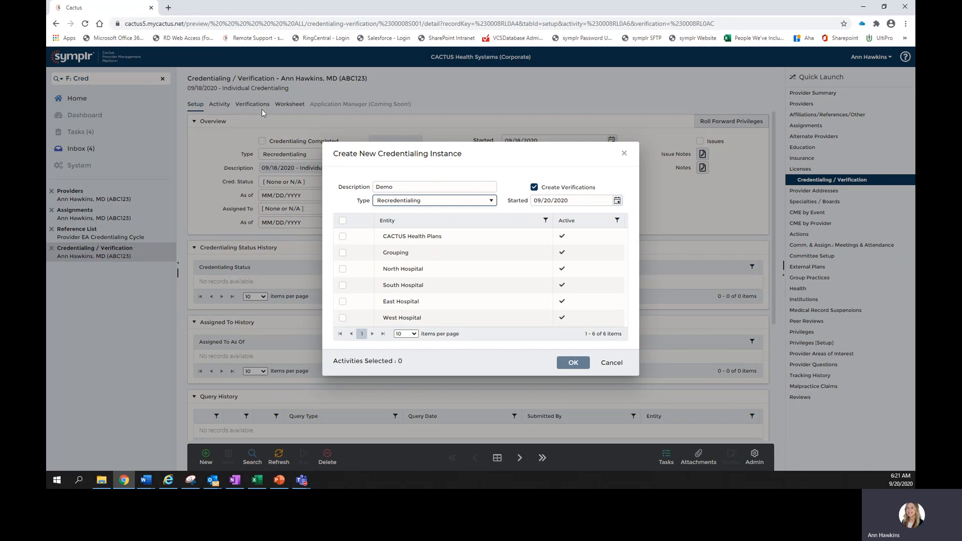
Keep Create Verifications on, select CACTUS Health Plans, North, South and East Hospital, and create the instance
{"action": "left_click", "coordinate": [535, 188]}
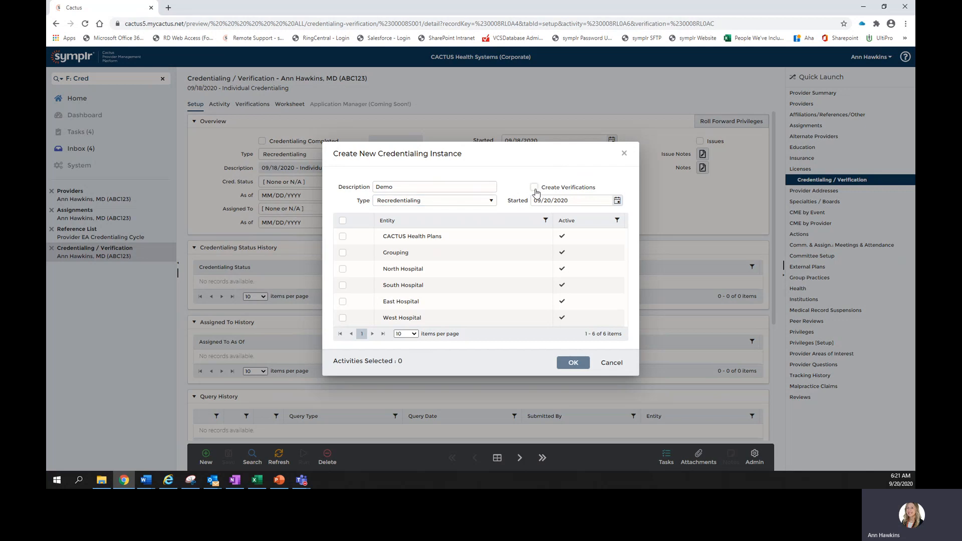
{"action": "left_click", "coordinate": [535, 188]}
{"action": "left_click", "coordinate": [344, 221]}
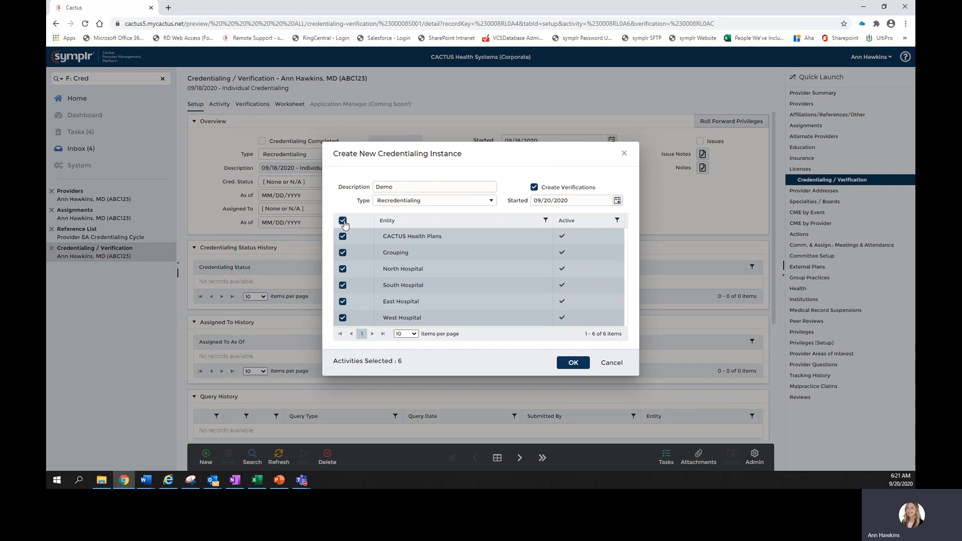
{"action": "left_click", "coordinate": [343, 221]}
{"action": "left_click", "coordinate": [343, 236]}
{"action": "left_click", "coordinate": [343, 268]}
{"action": "left_click", "coordinate": [343, 286]}
{"action": "left_click", "coordinate": [343, 301]}
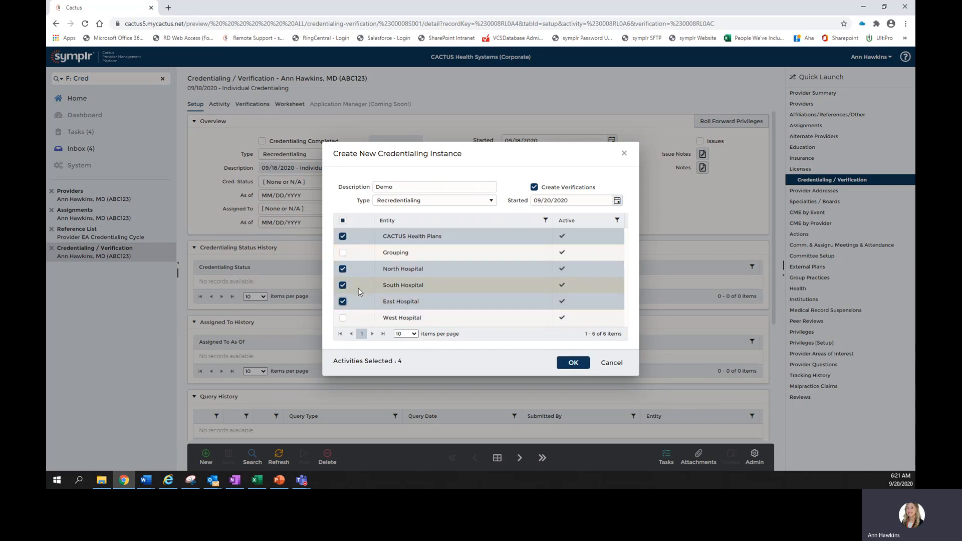
{"action": "left_click", "coordinate": [574, 364]}
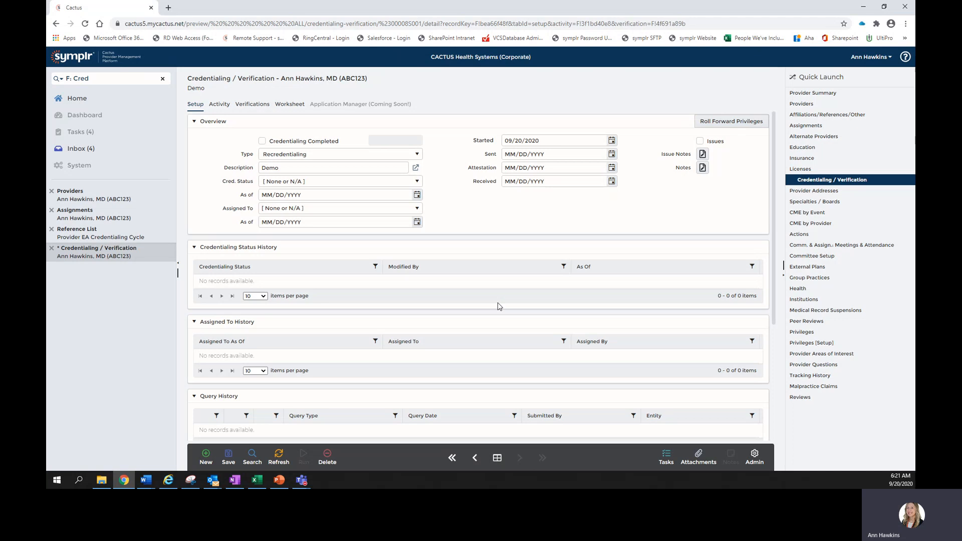
Review the new instance's Worksheet tab, then switch its Type to Initial Credentialing on Setup
{"action": "left_click", "coordinate": [294, 110]}
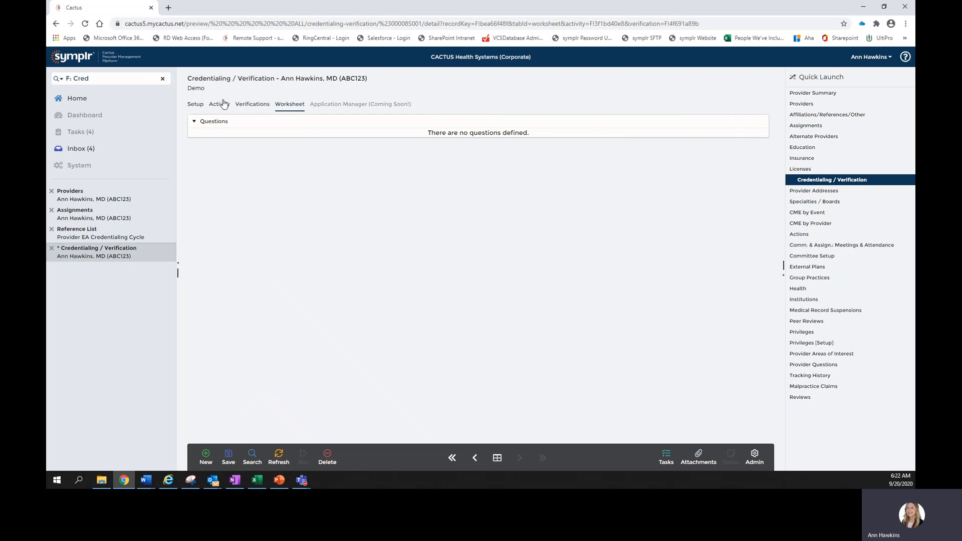
{"action": "left_click", "coordinate": [197, 105]}
{"action": "left_click", "coordinate": [289, 155]}
{"action": "left_click", "coordinate": [293, 197]}
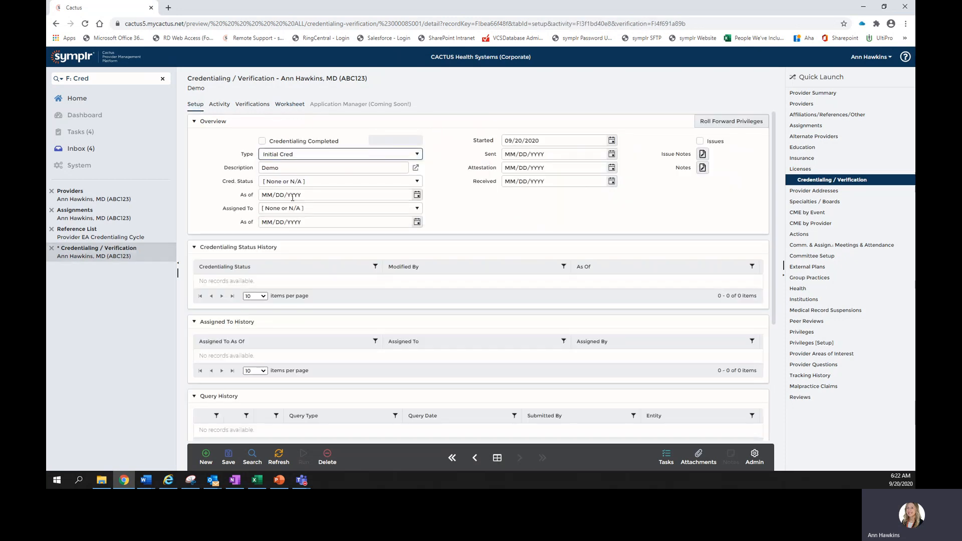
Set the instance's Type back to Recredentialing, confirm the worksheet reset, review its Worksheet questions and save
{"action": "left_click", "coordinate": [293, 156]}
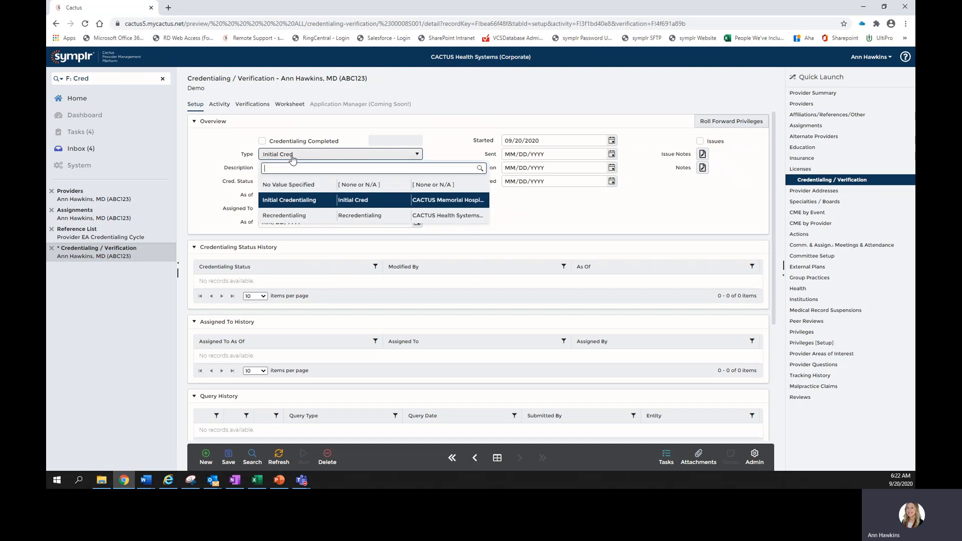
{"action": "left_click", "coordinate": [298, 214]}
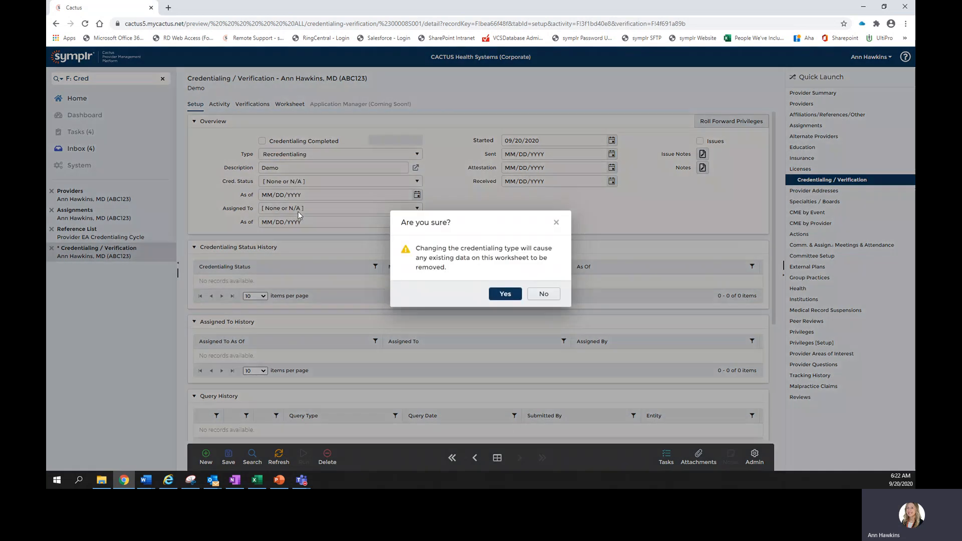
{"action": "left_click", "coordinate": [505, 294]}
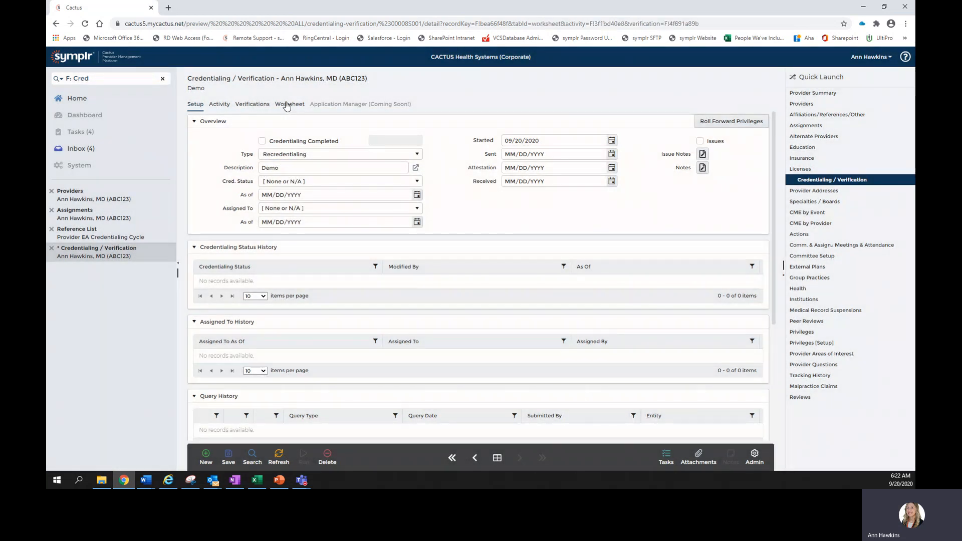
{"action": "left_click", "coordinate": [287, 105]}
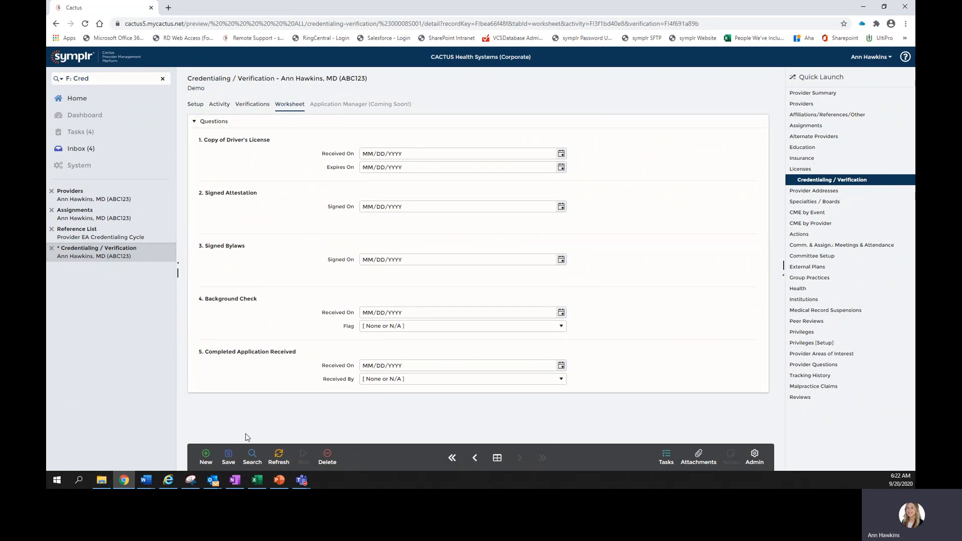
{"action": "left_click", "coordinate": [226, 458]}
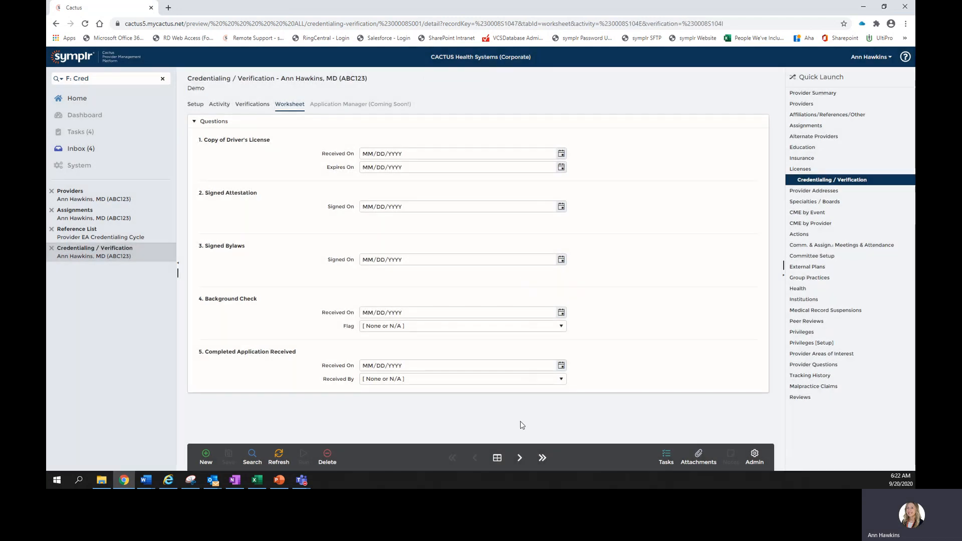
Return to the credentialing list view, then switch to the Features slide in PowerPoint
{"action": "left_click", "coordinate": [498, 459]}
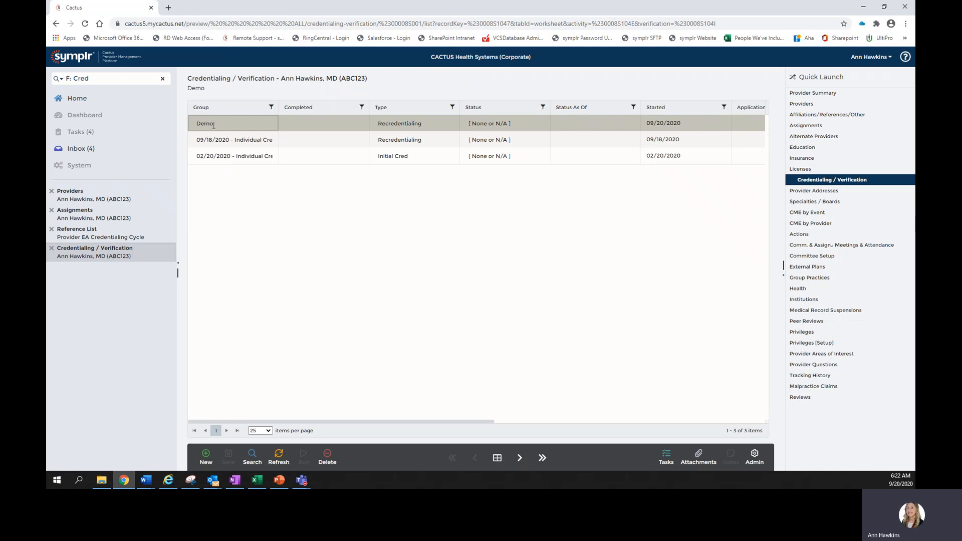
{"action": "left_click", "coordinate": [499, 459]}
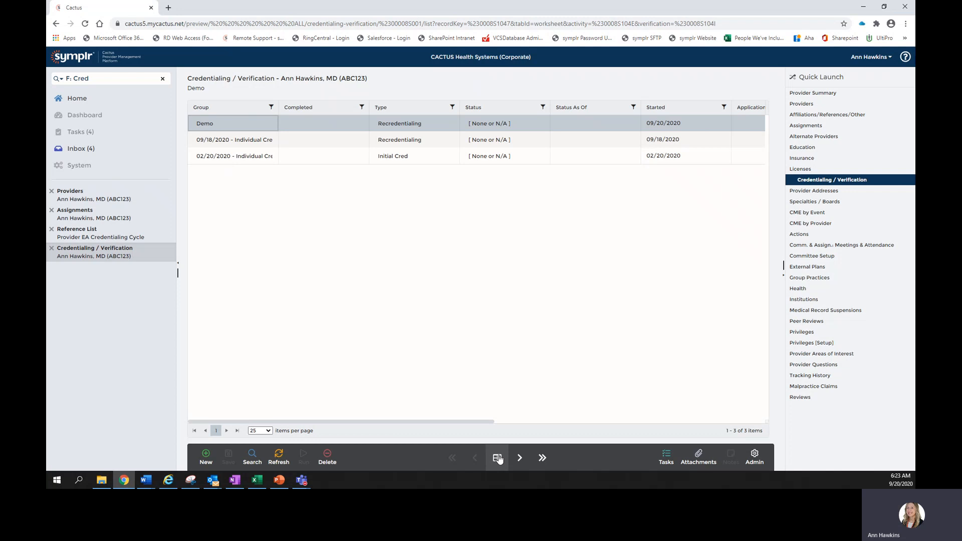
{"action": "left_click", "coordinate": [277, 481]}
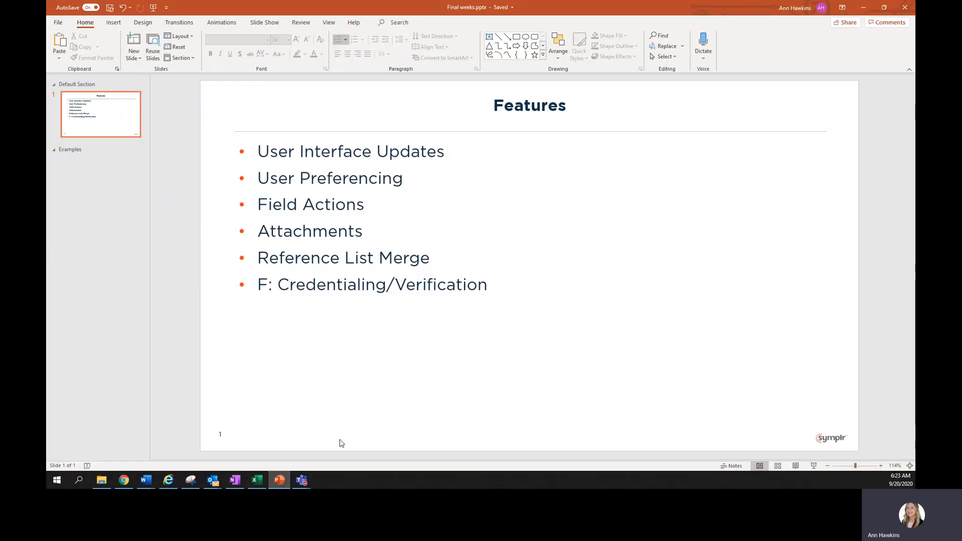